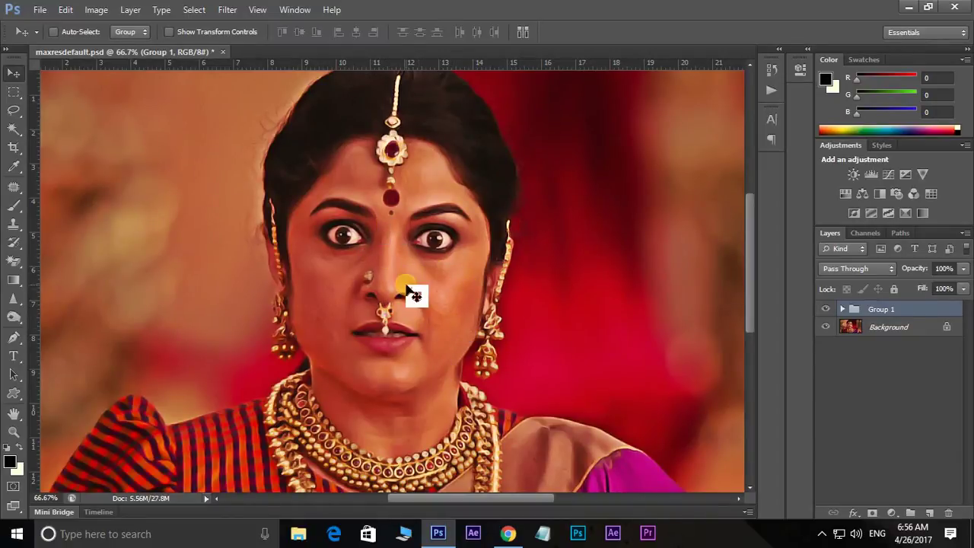
- View the portrait at 100% and toggle Group 1 off and on, then switch to Chrome
key(ctrl+plus)
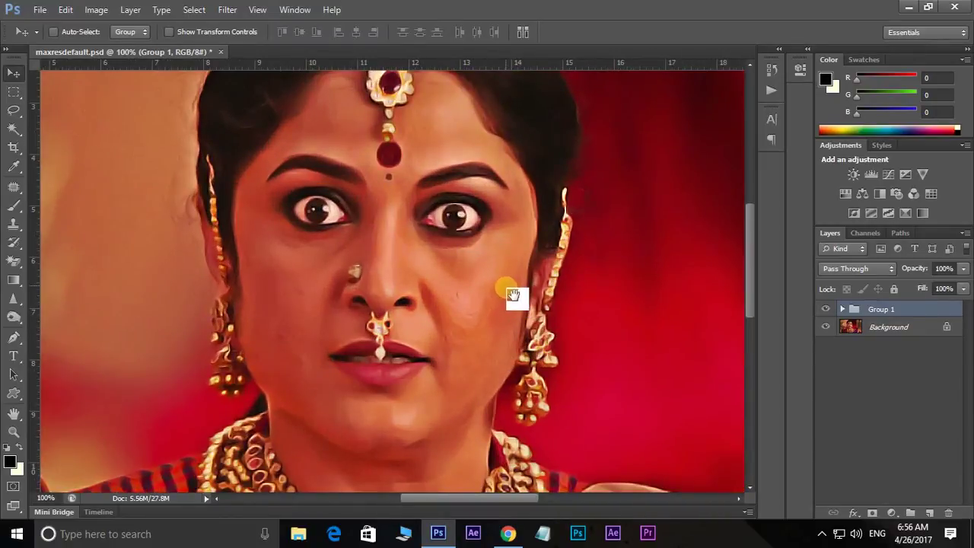
scroll(513, 293, up, 1)
click(827, 310)
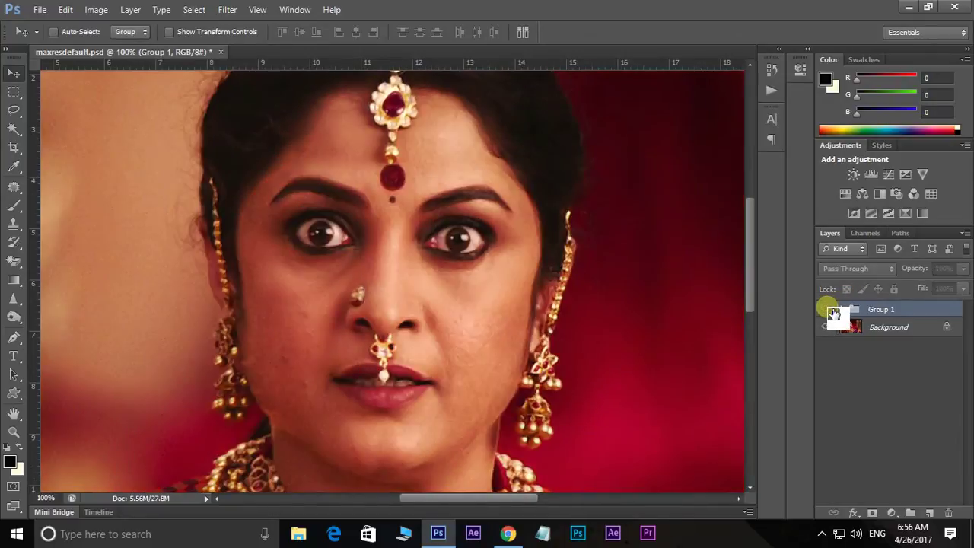
click(827, 309)
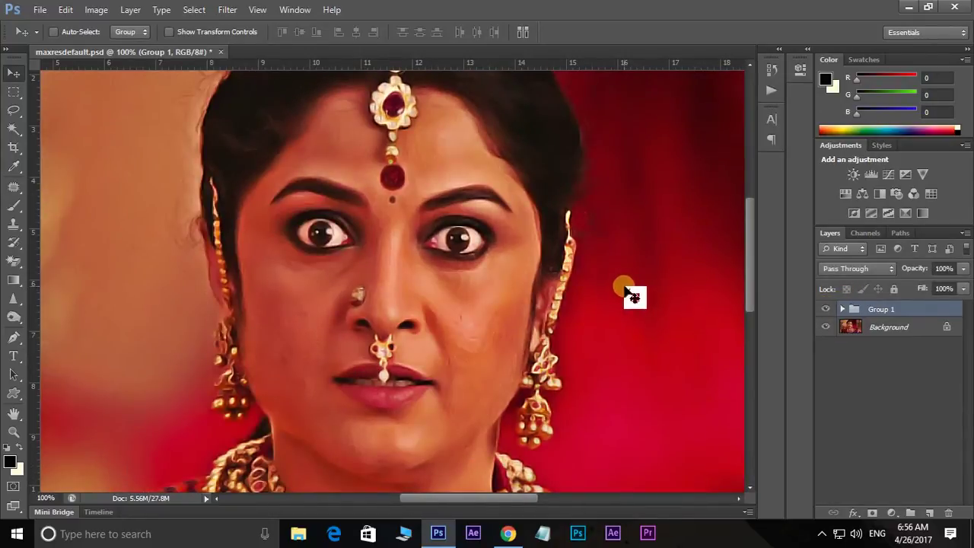
click(514, 534)
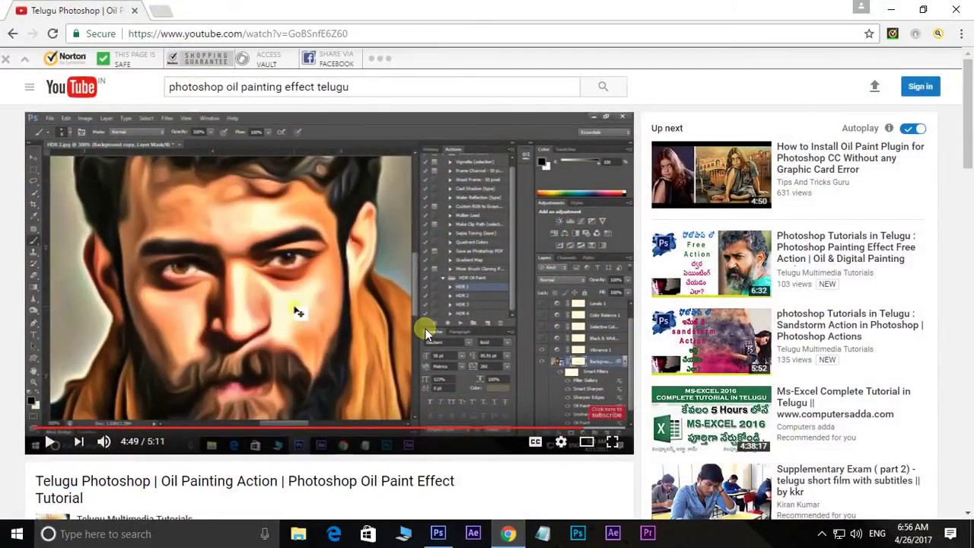
- Scroll the tutorial video page and open the channel's list of uploaded videos
scroll(425, 332, down, 1)
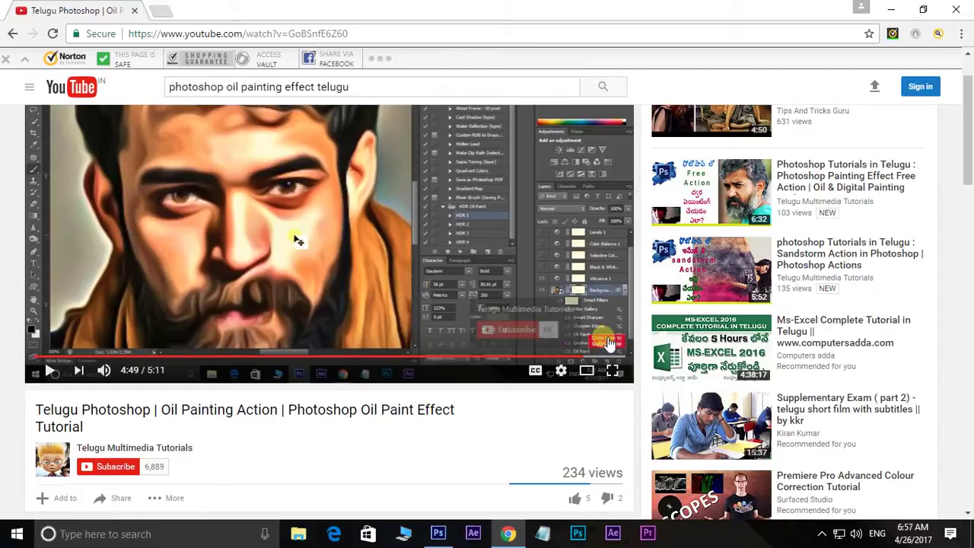
mouse_move(606, 413)
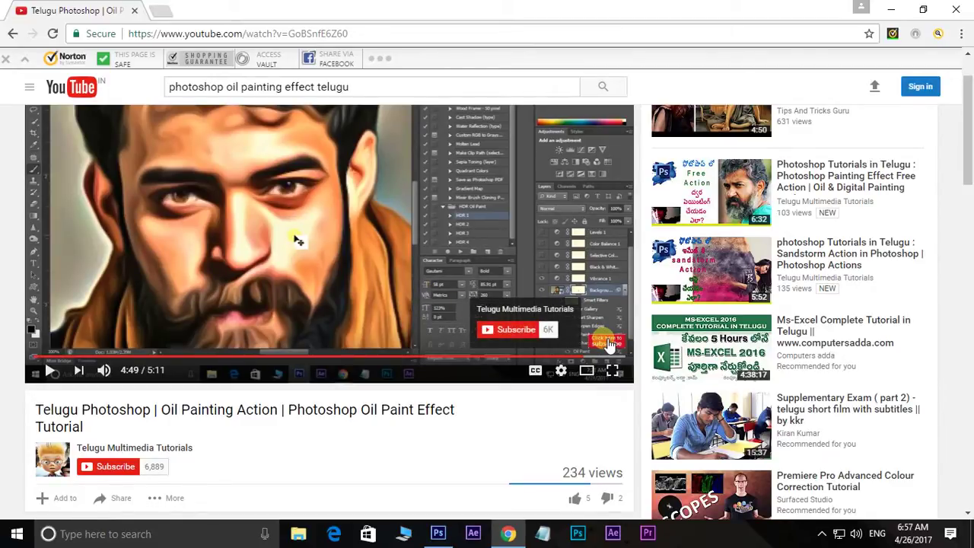
scroll(608, 343, up, 1)
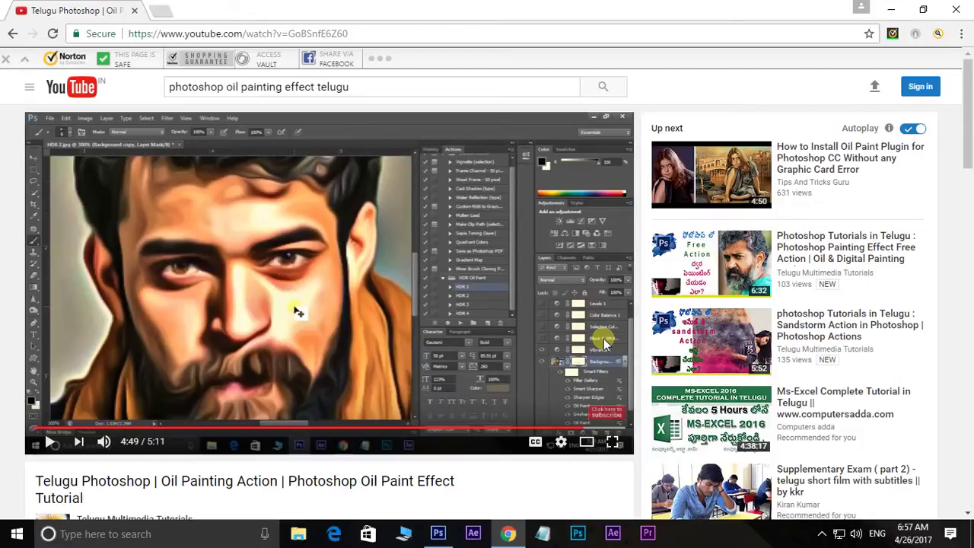
scroll(604, 344, down, 1)
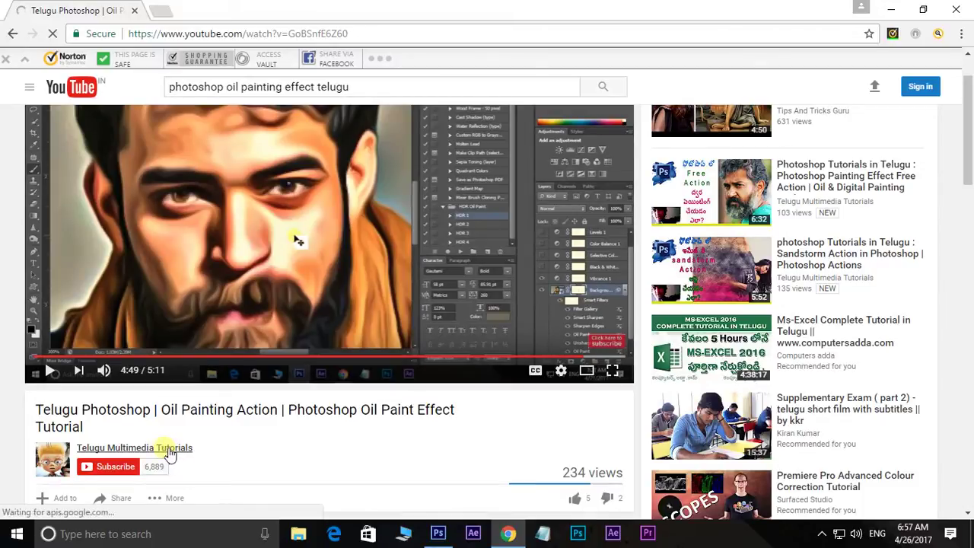
scroll(454, 320, down, 4)
scroll(453, 320, down, 4)
scroll(453, 319, up, 2)
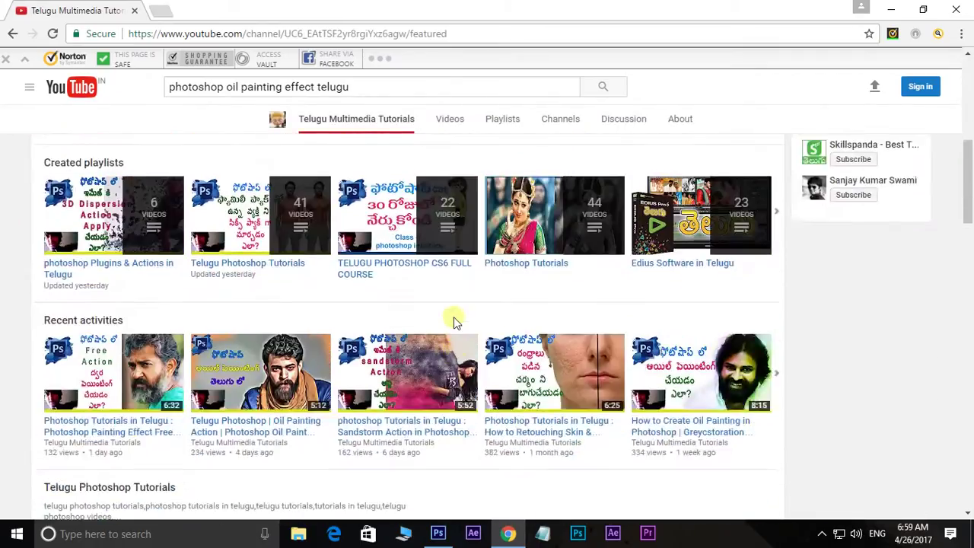
scroll(454, 316, up, 5)
click(100, 324)
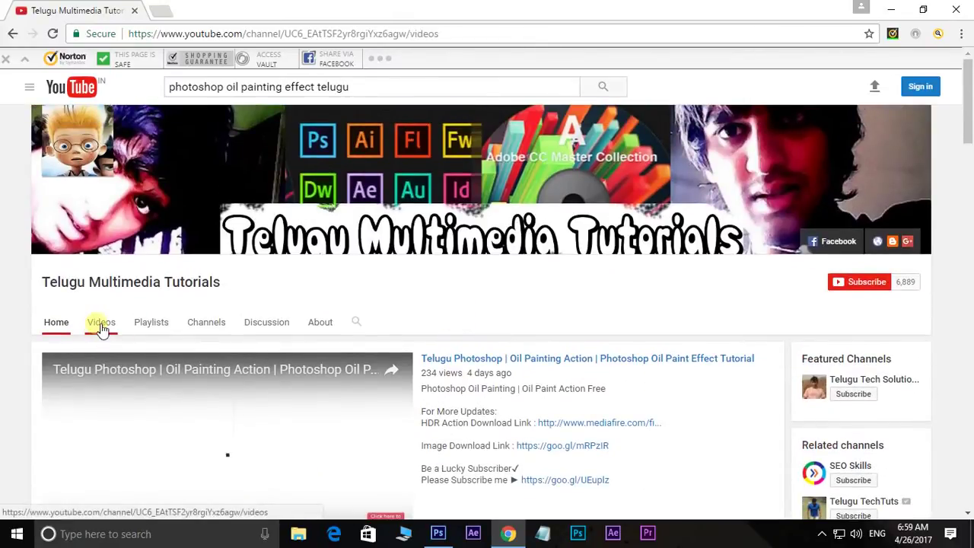
- Scroll down the channel's videos, load more older uploads, and browse through them
scroll(357, 279, down, 2)
scroll(358, 279, down, 3)
scroll(357, 279, down, 5)
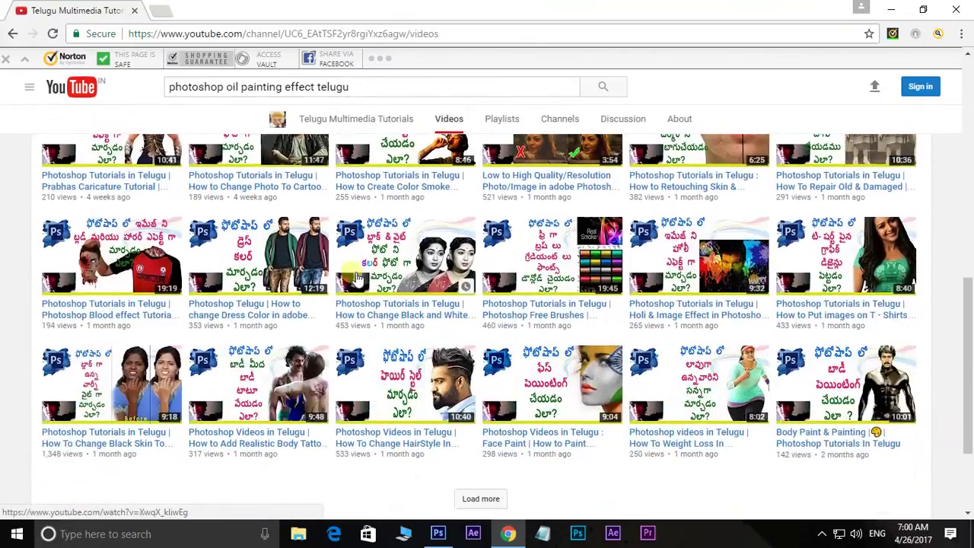
scroll(357, 279, down, 2)
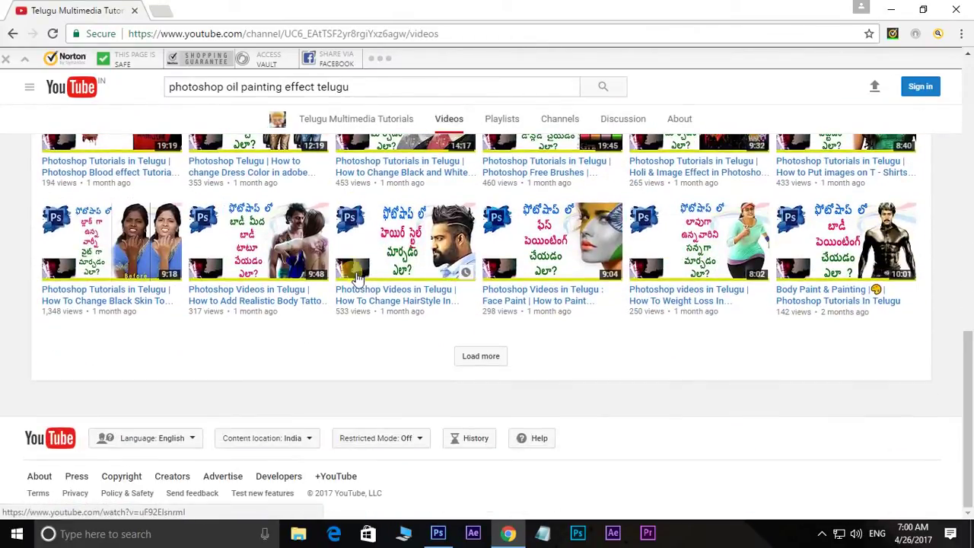
click(477, 359)
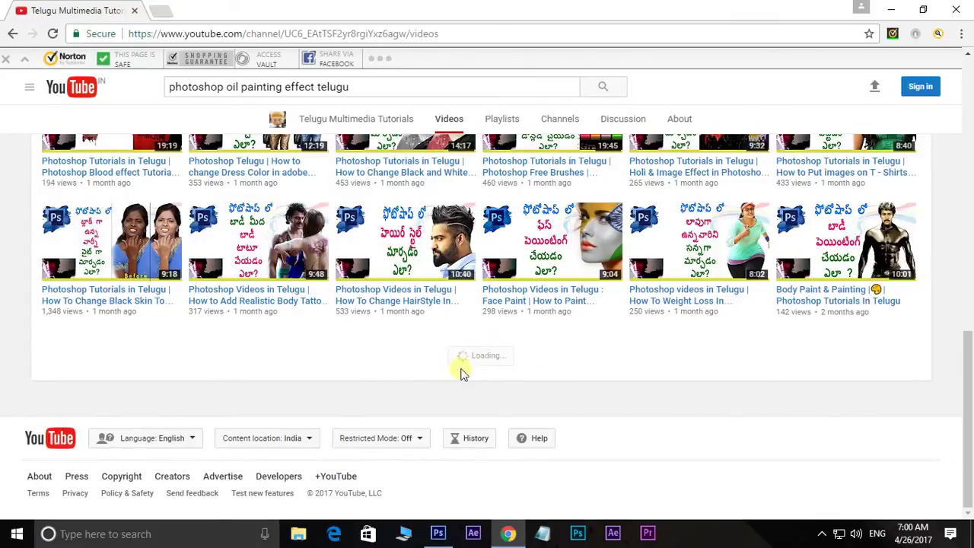
scroll(487, 375, down, 3)
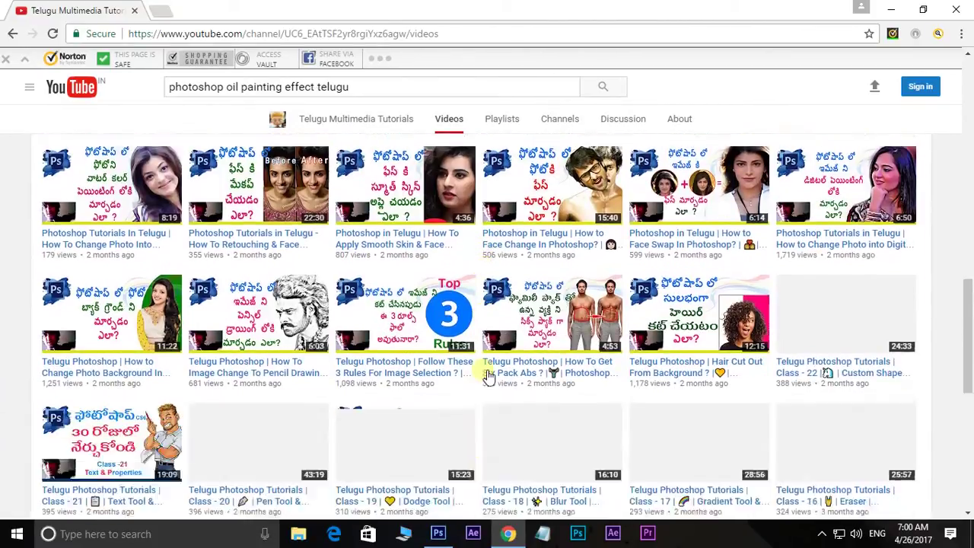
scroll(487, 375, down, 2)
scroll(487, 375, down, 2)
scroll(487, 375, down, 2)
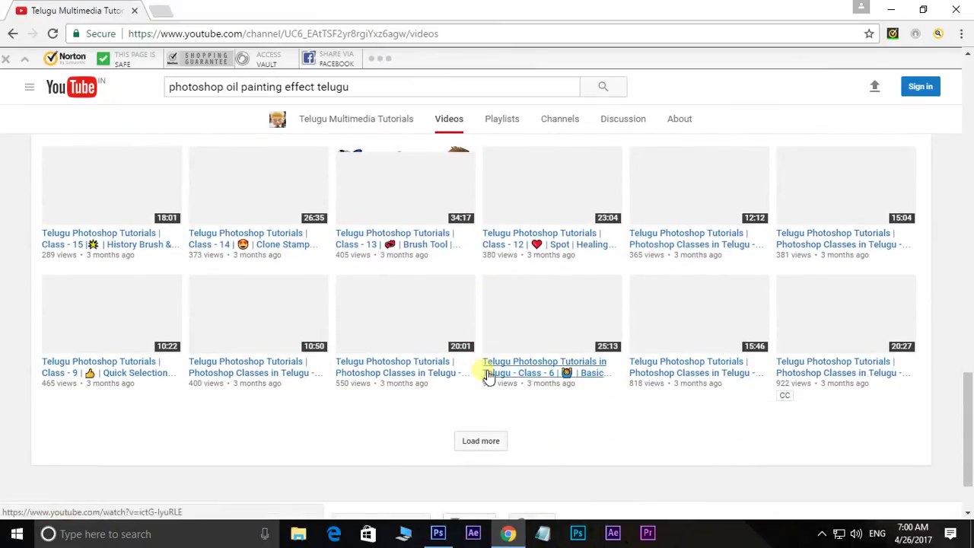
scroll(487, 375, up, 2)
scroll(487, 375, up, 1)
scroll(487, 375, down, 4)
scroll(487, 375, up, 1)
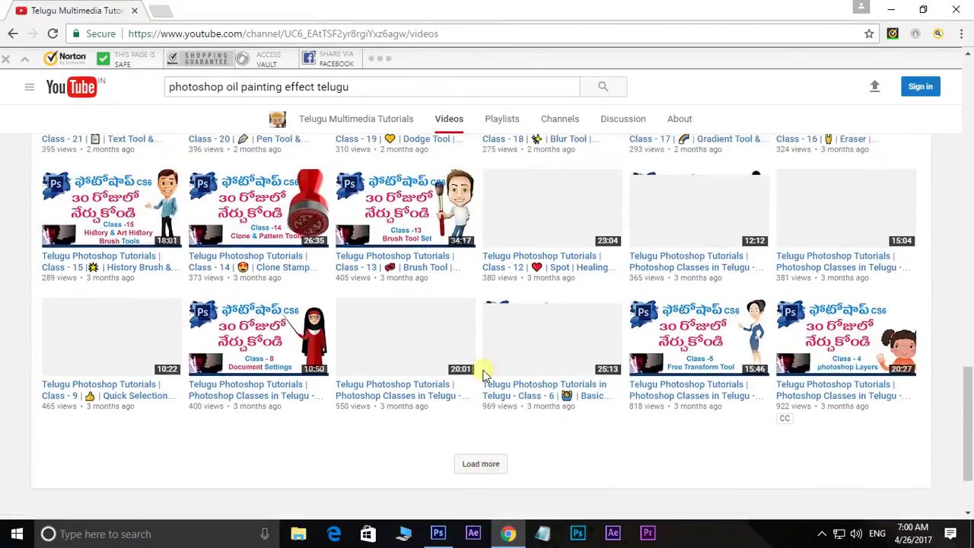
scroll(484, 372, up, 1)
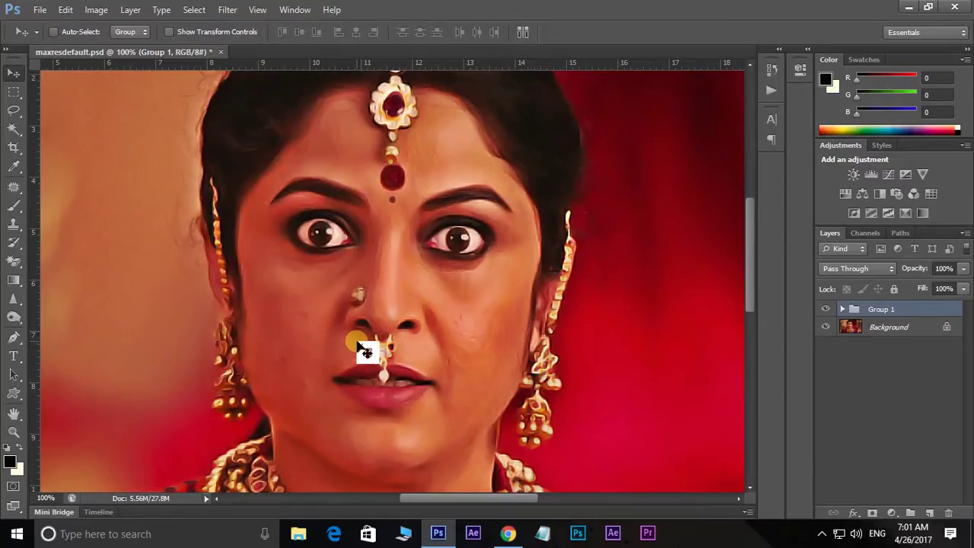
- Delete Group 1, duplicate Background as Layer 1 with Ctrl+J, and convert Layer 1 to a Smart Object
drag(363, 348, 932, 314)
key(Delete)
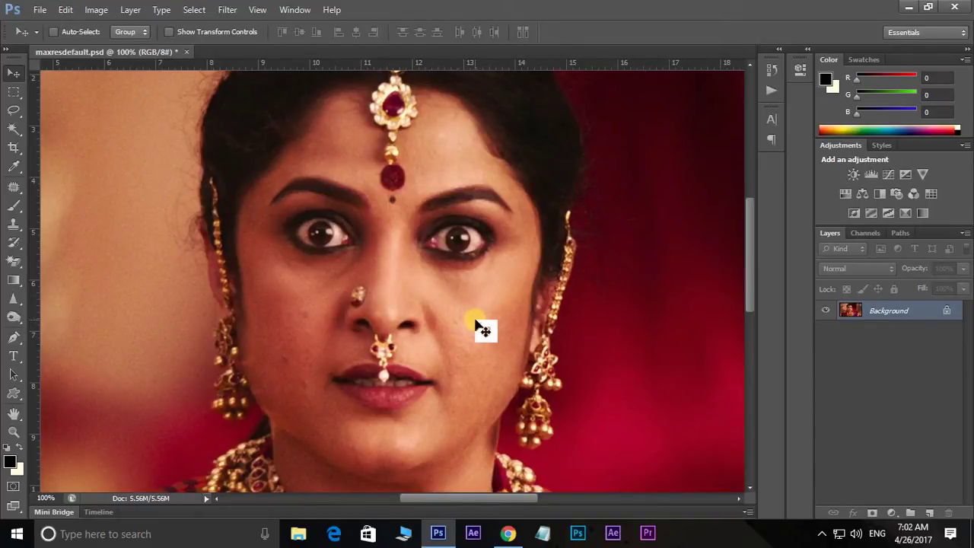
key(ctrl+j)
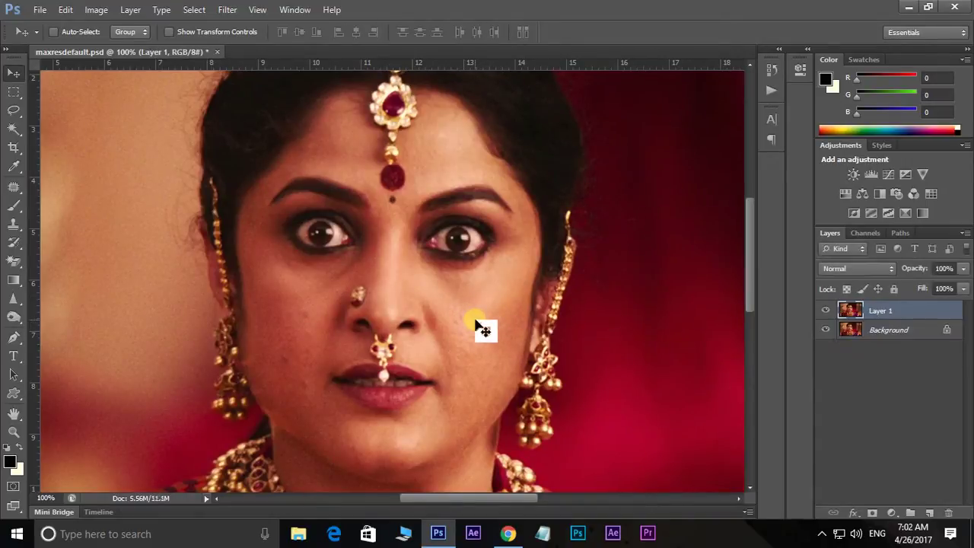
right_click(881, 314)
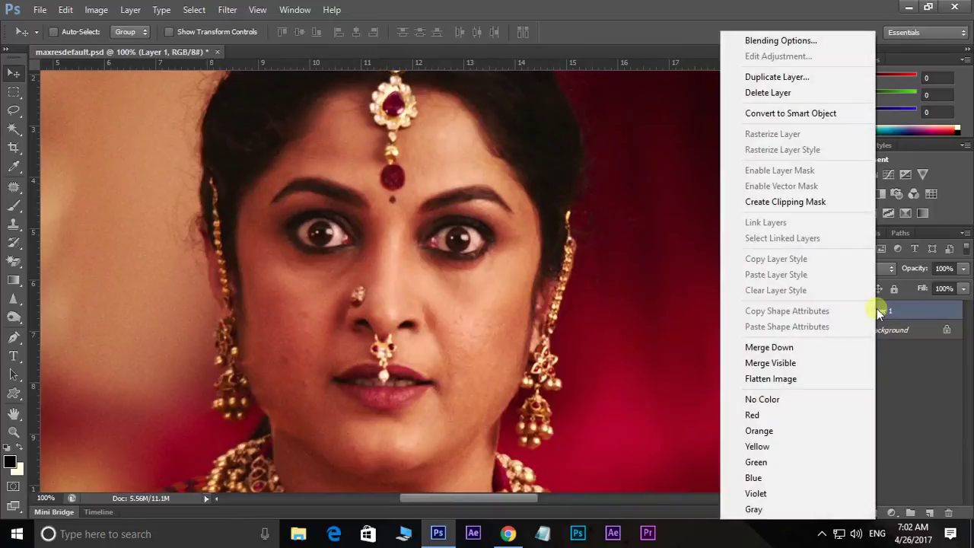
click(789, 113)
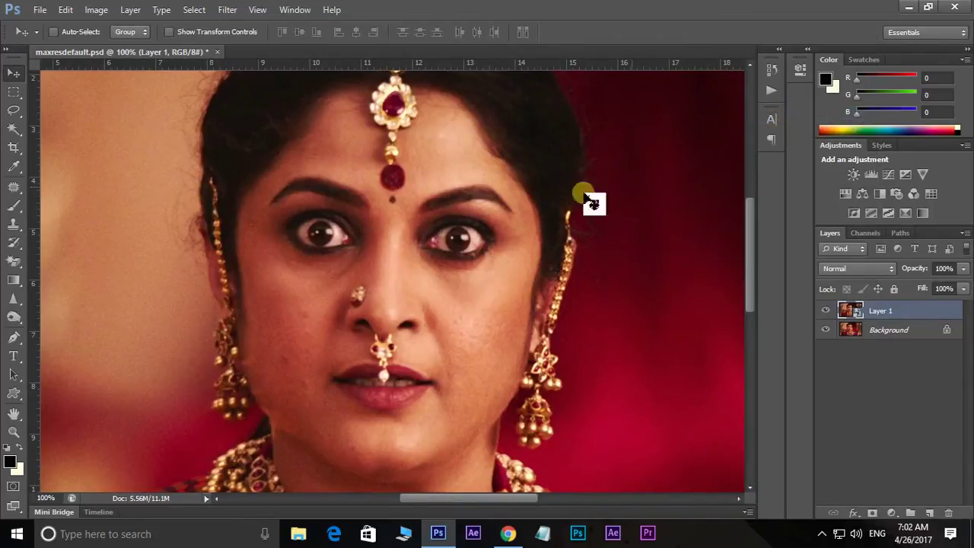
click(229, 10)
mouse_move(242, 221)
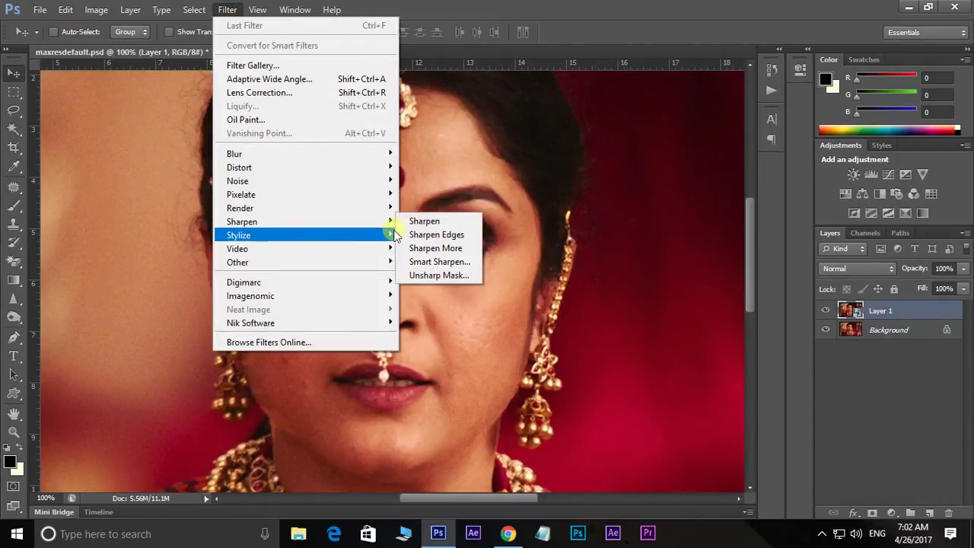
- Apply Unsharp Mask (125%, radius 2.0, threshold 1) and Anisotropic Diffuse smart filters to Layer 1
click(430, 277)
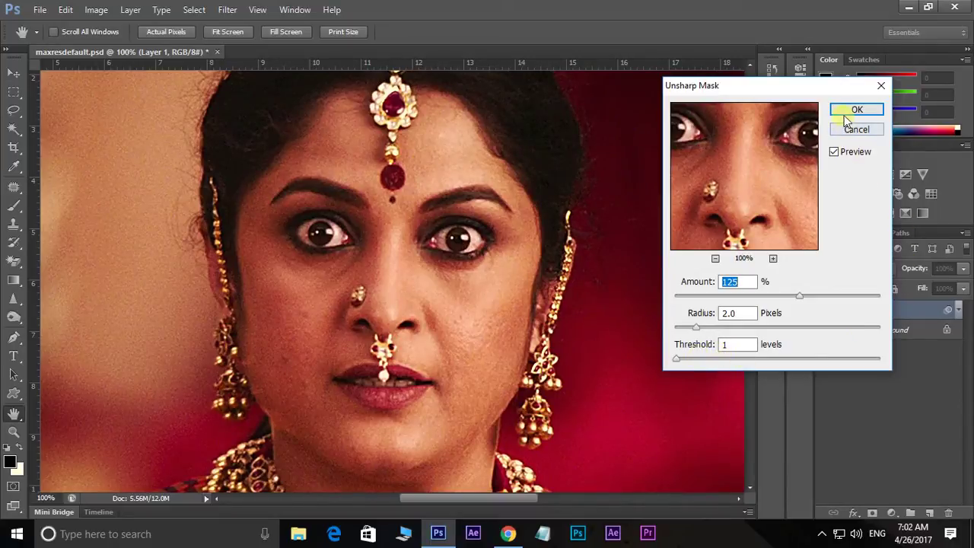
click(846, 114)
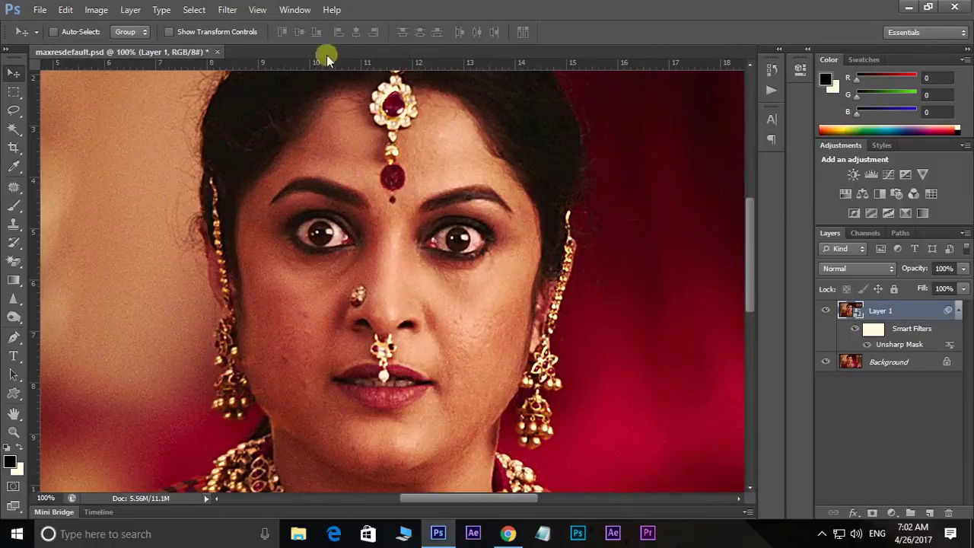
click(228, 10)
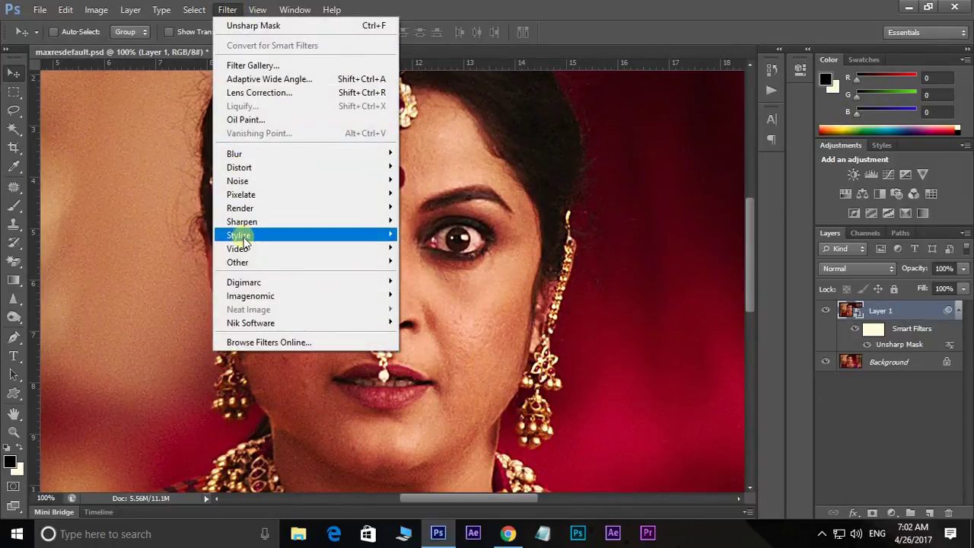
mouse_move(304, 235)
click(424, 235)
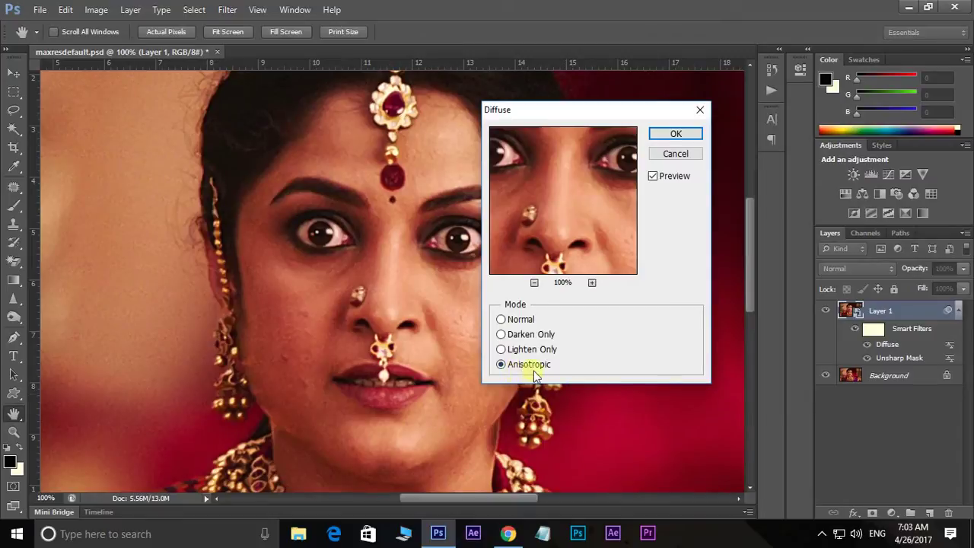
click(676, 136)
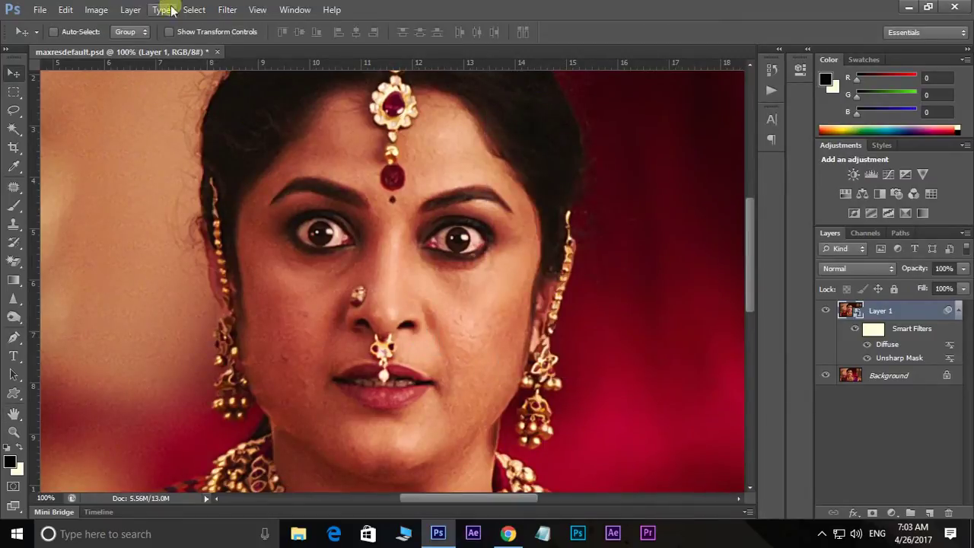
- Apply Reduce Noise at strength 10 with Preserve Details 0, Color Noise 0, Sharpen Details 25%
click(227, 10)
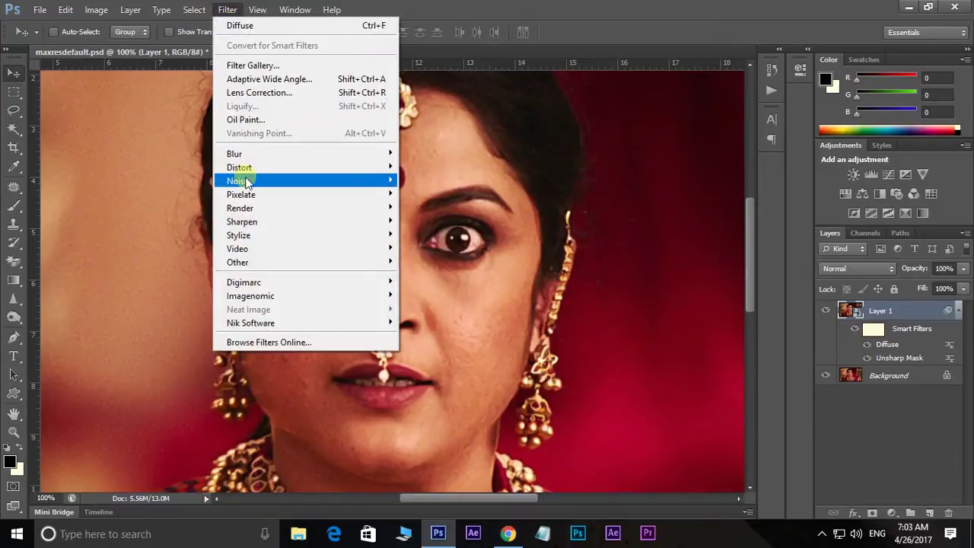
mouse_move(236, 181)
click(438, 250)
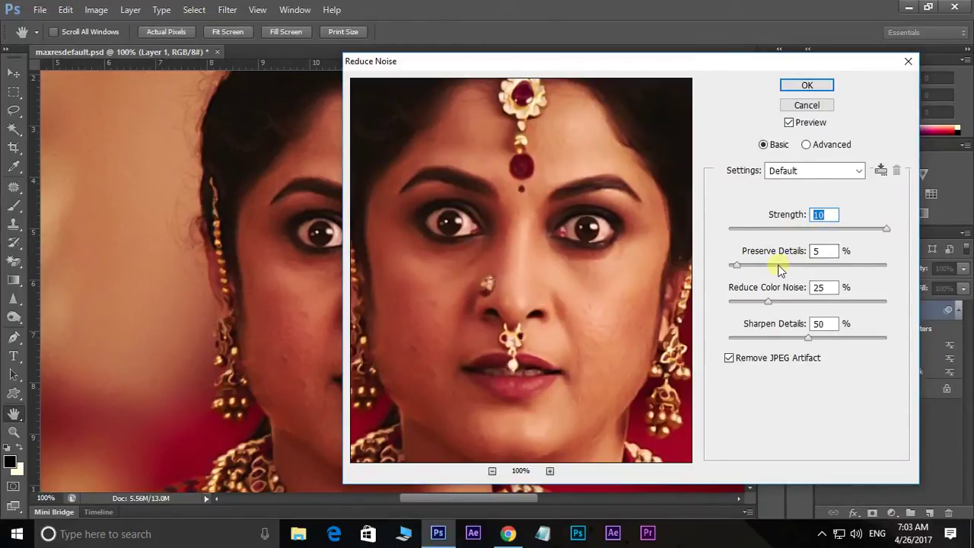
double_click(820, 251)
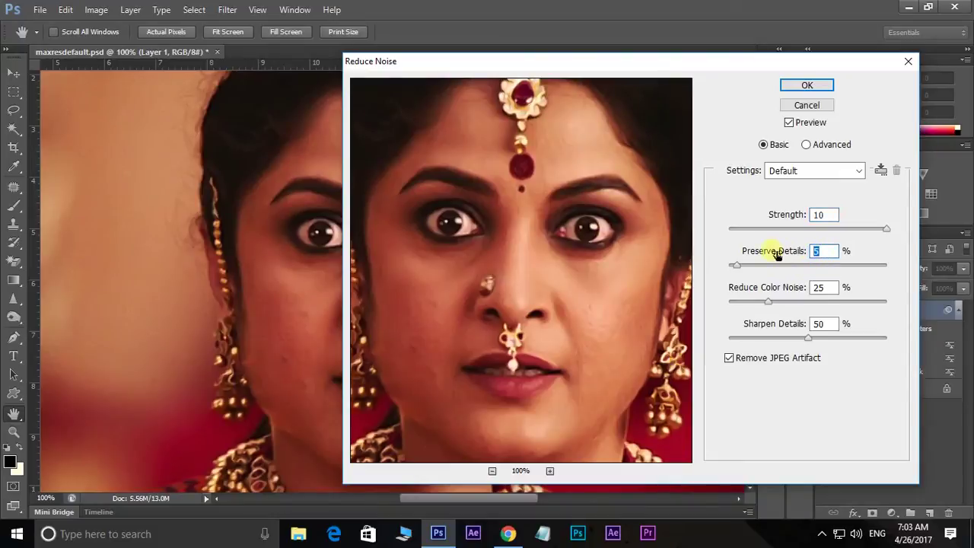
text(0)
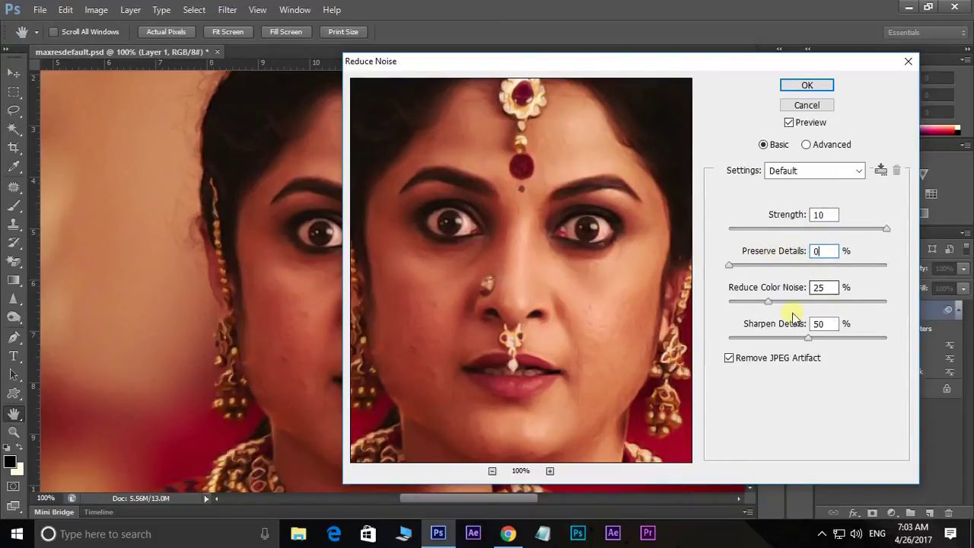
drag(835, 295, 796, 297)
text(0)
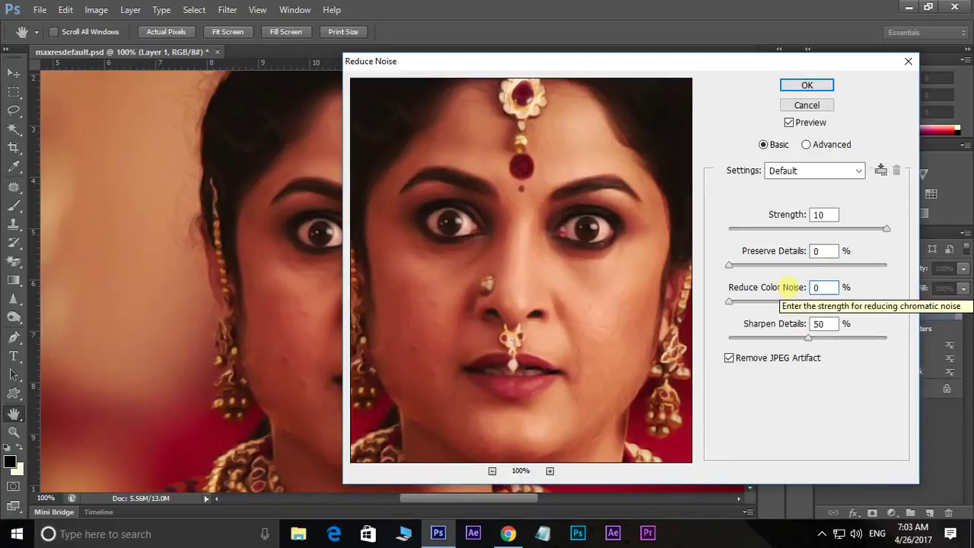
drag(833, 326, 782, 338)
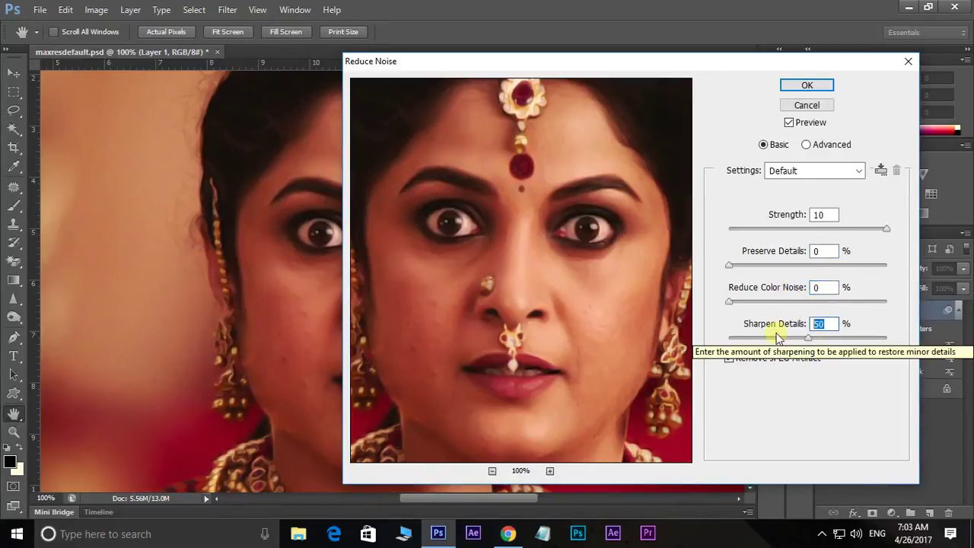
text(25)
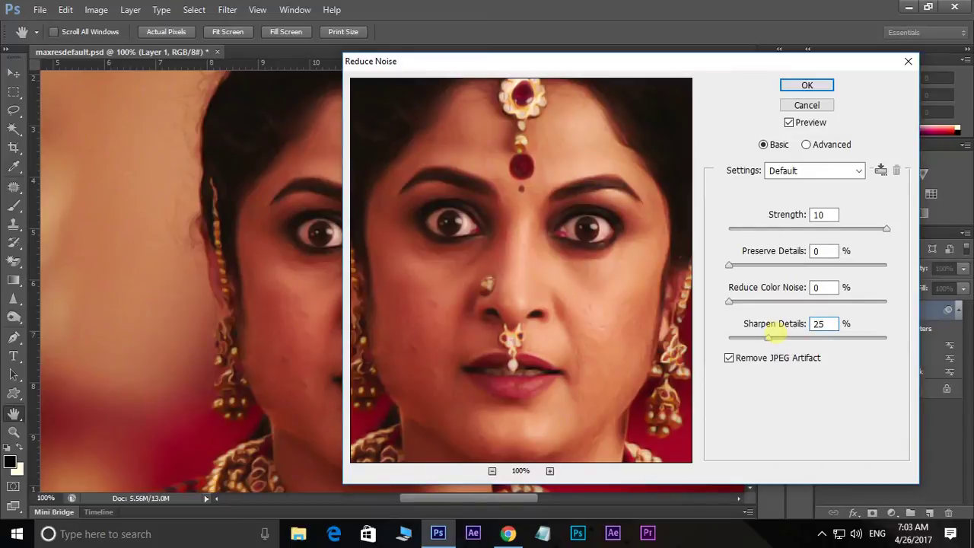
click(806, 85)
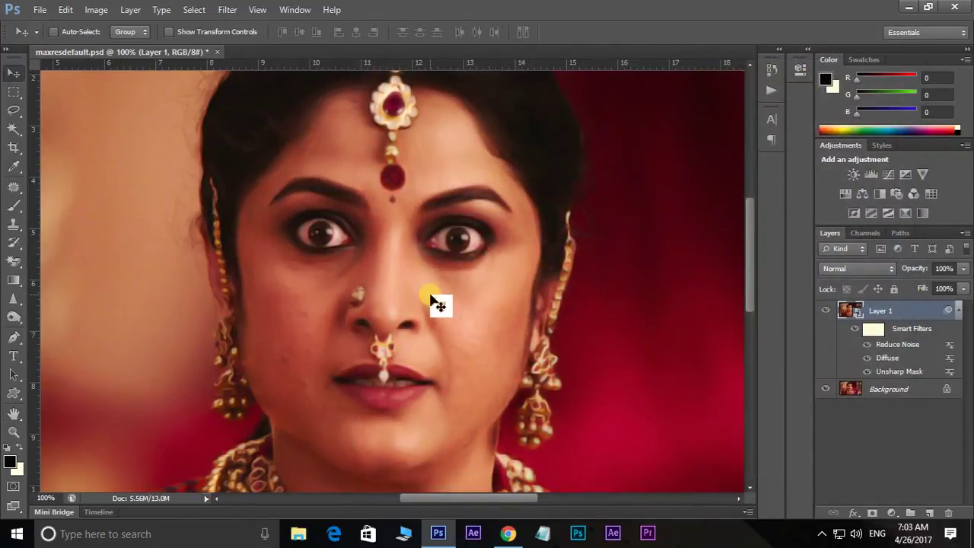
key(ctrl+plus)
- Apply another Reduce Noise with Preserve Details 5%, Color Noise 25%, Sharpen Details 50%
key(ctrl+minus)
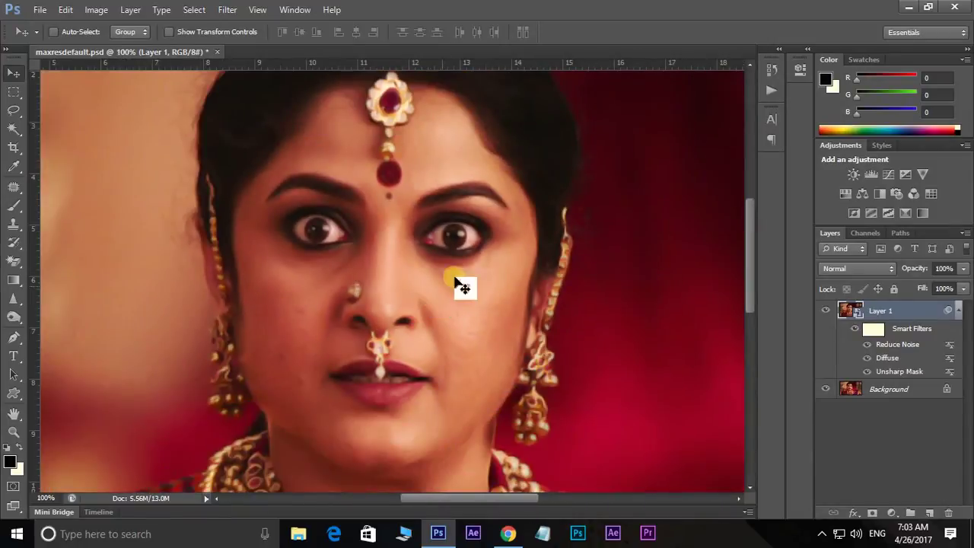
click(226, 9)
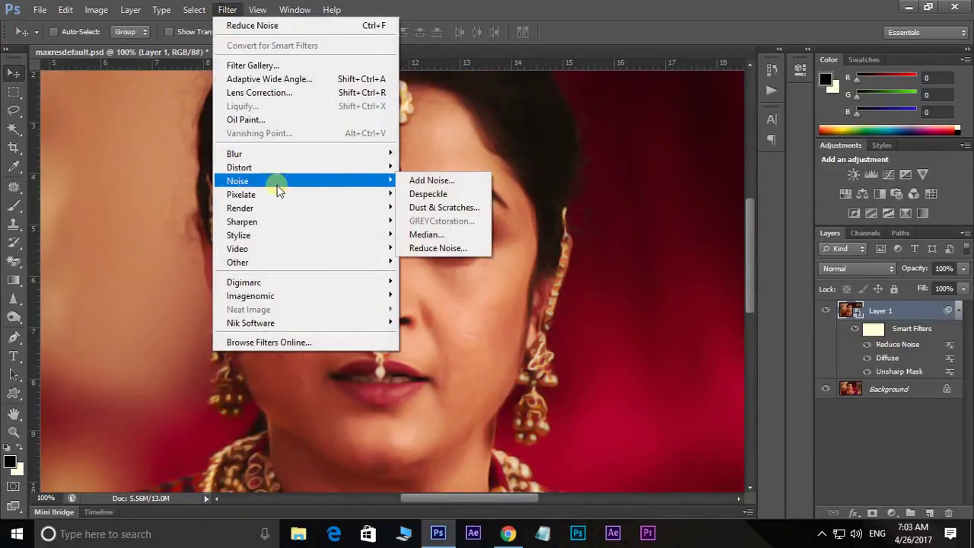
click(436, 248)
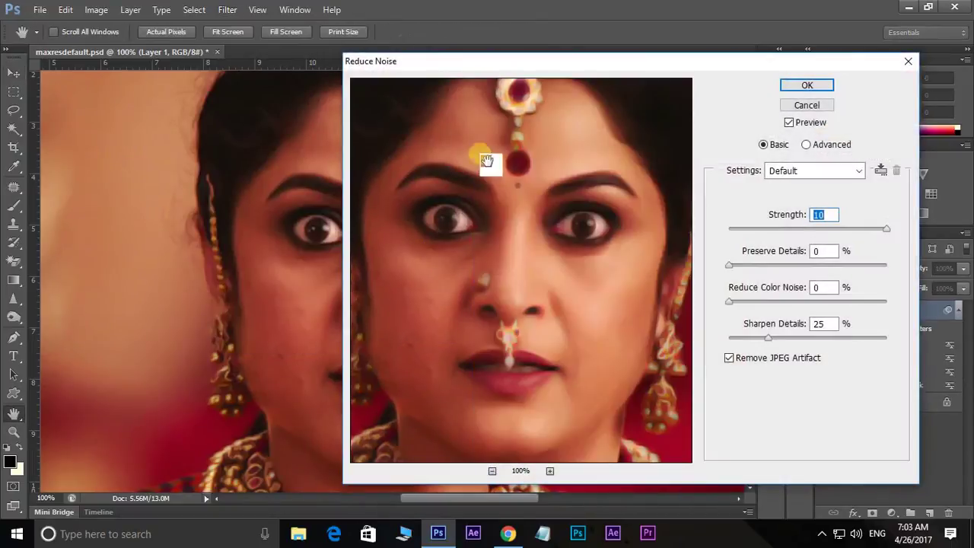
drag(449, 81, 486, 101)
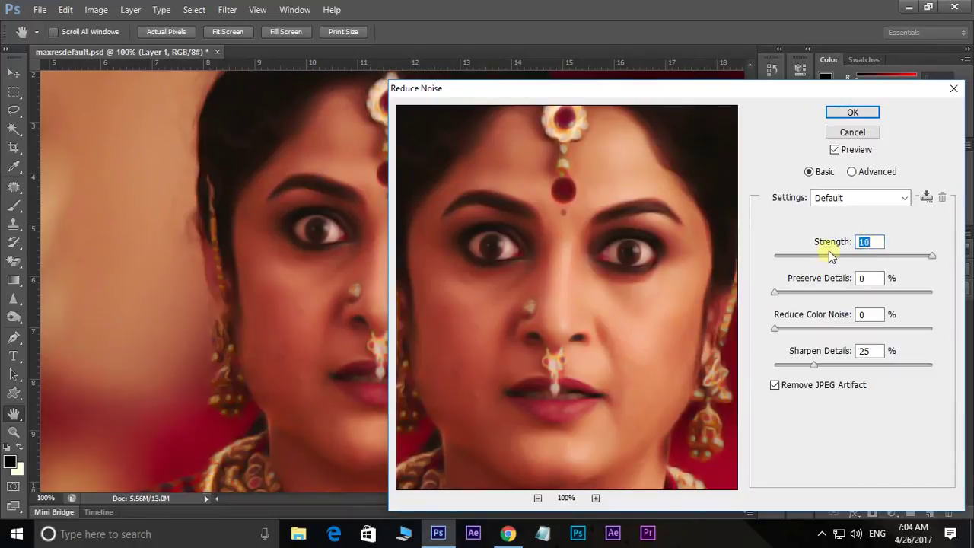
click(857, 279)
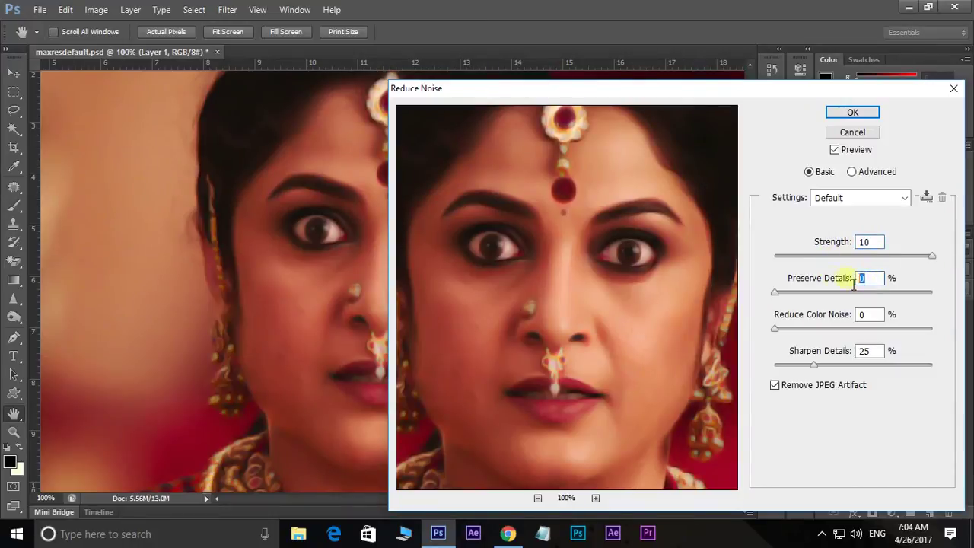
text(5)
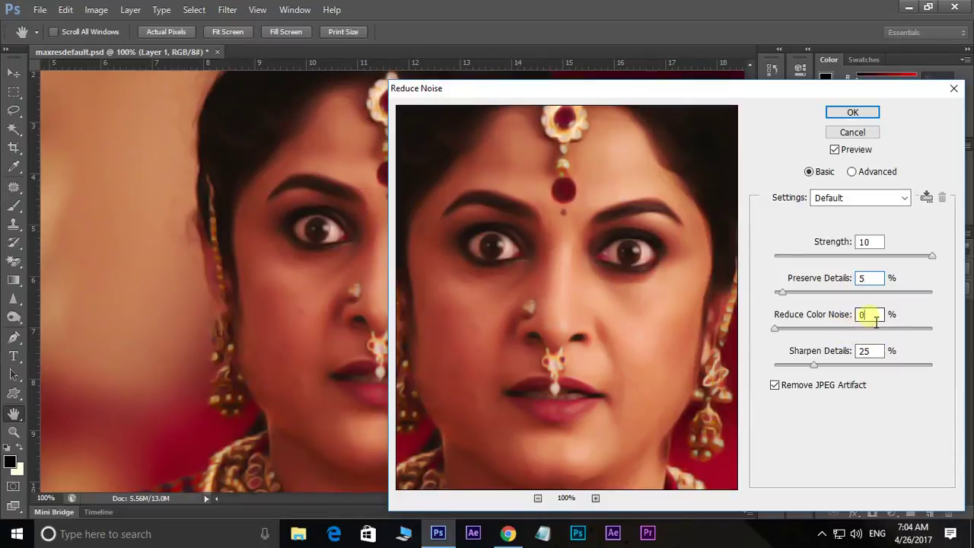
click(853, 319)
text(25)
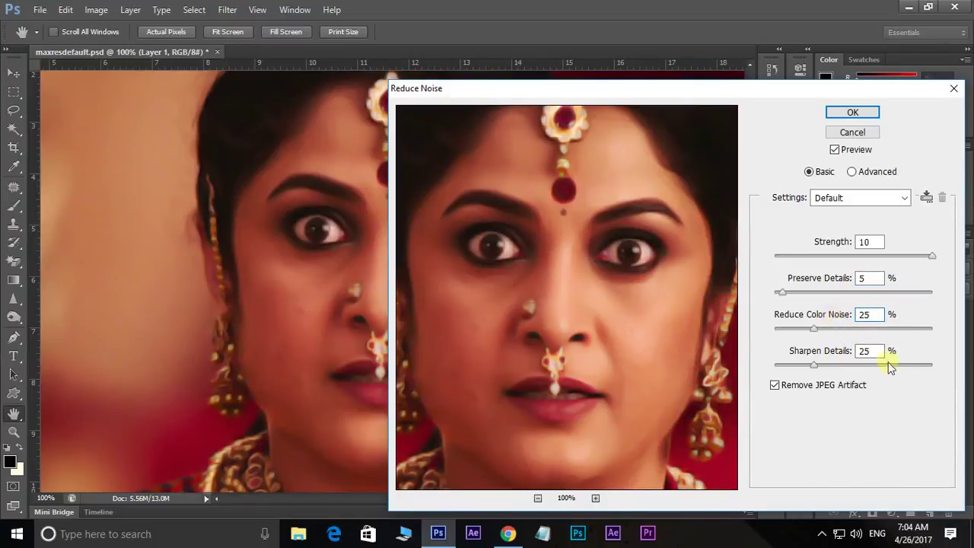
click(800, 356)
text(5)
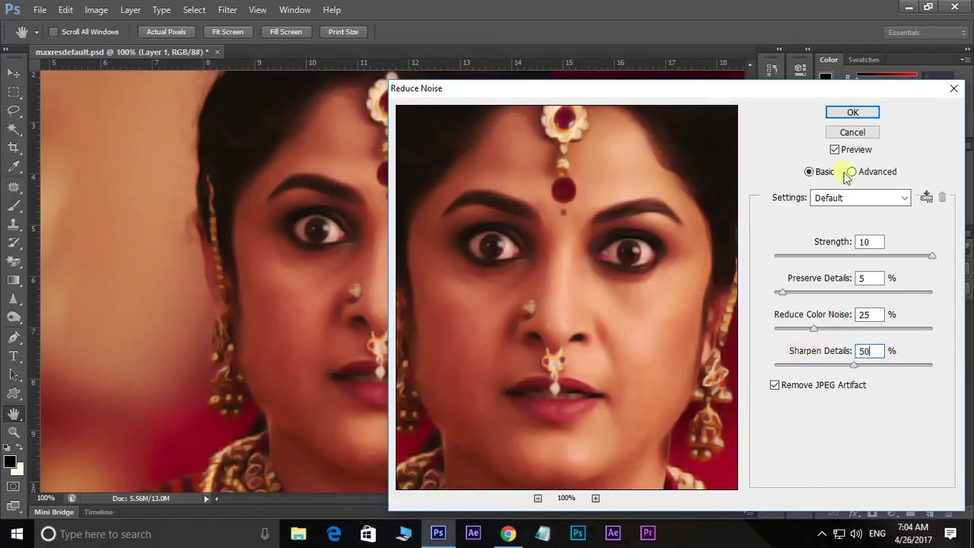
click(847, 115)
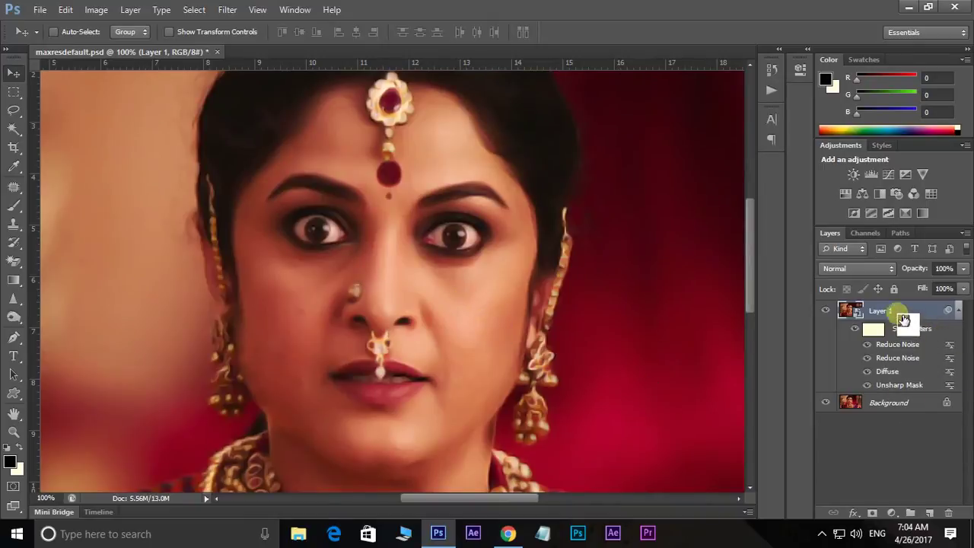
- Stamp visible layers into a new Layer 2 with Ctrl+Alt+Shift+E and start renaming it
mouse_move(911, 366)
mouse_down()
mouse_move(920, 368)
mouse_move(426, 340)
mouse_up()
drag(420, 332, 419, 330)
key(ctrl+shift+alt+e)
drag(883, 311, 891, 315)
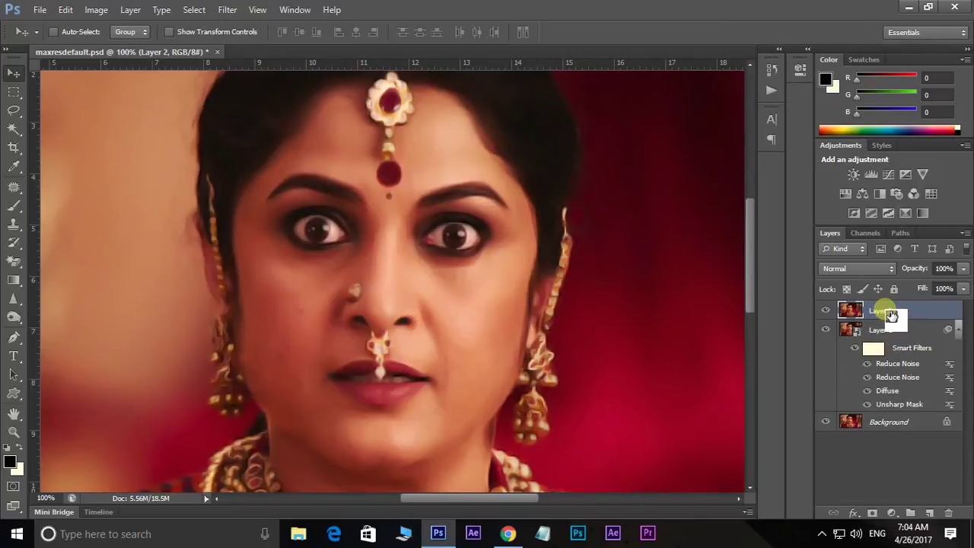
double_click(891, 312)
text(High Dynamic)
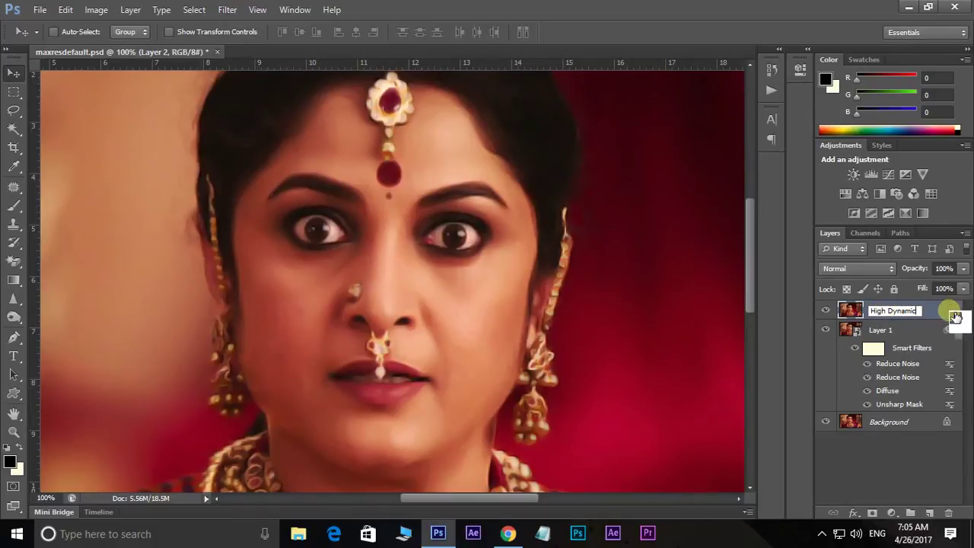
- Confirm the name 'High Dynamic', desaturate the layer, and invert it with Ctrl+I
key(Return)
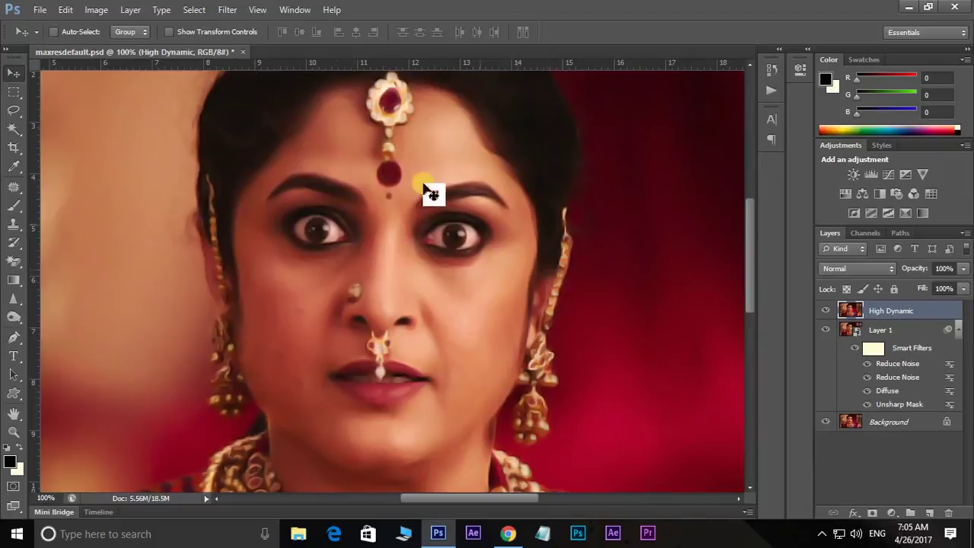
click(96, 9)
mouse_move(117, 47)
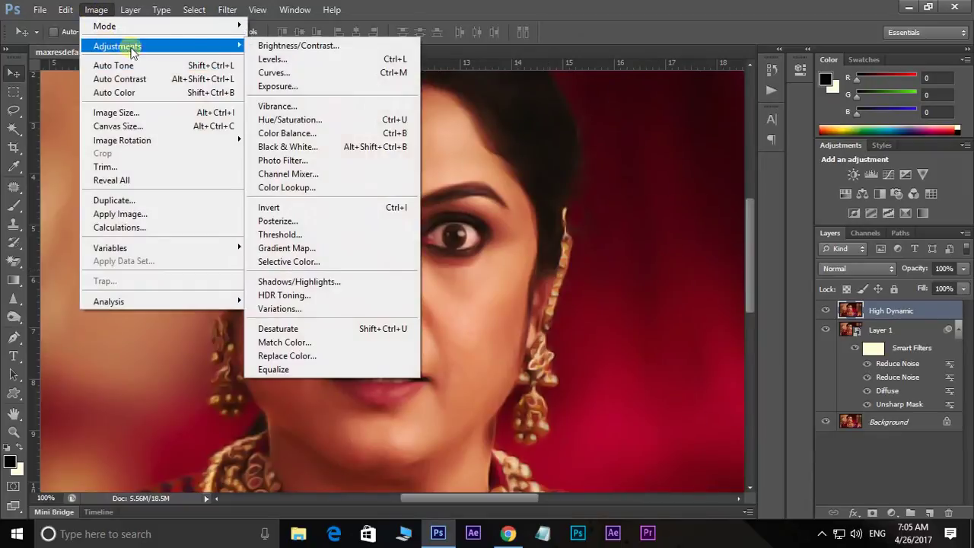
click(292, 333)
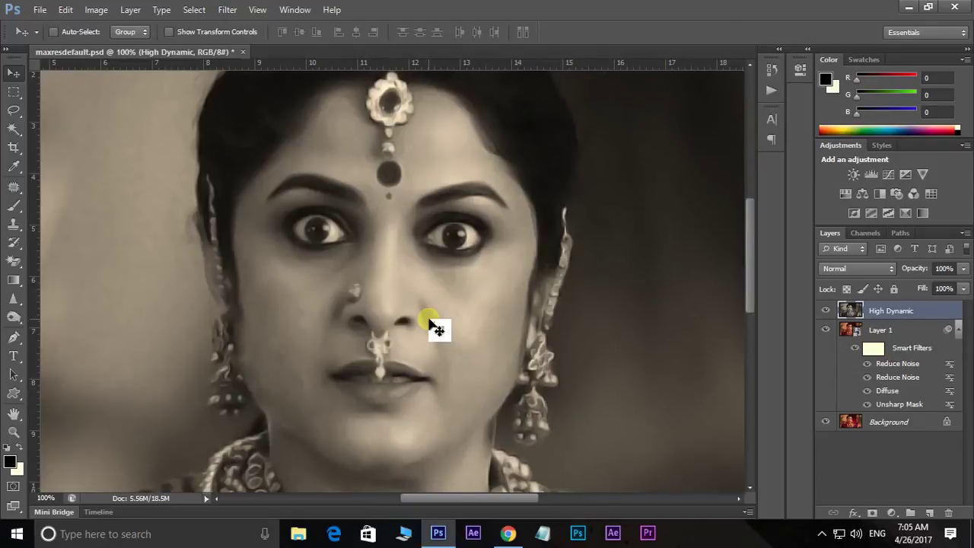
key(ctrl+i)
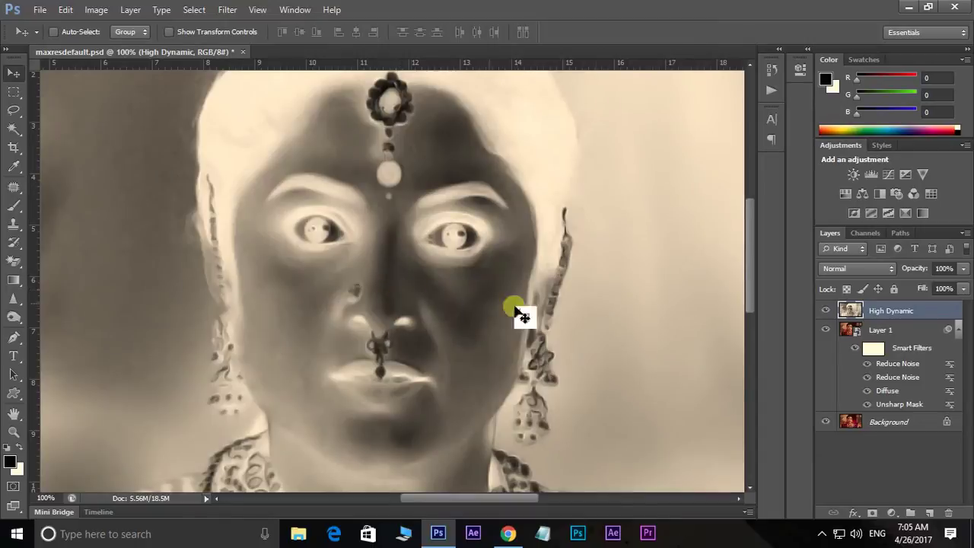
- Set the High Dynamic layer's blend mode to Overlay and convert it to a Smart Object
click(861, 269)
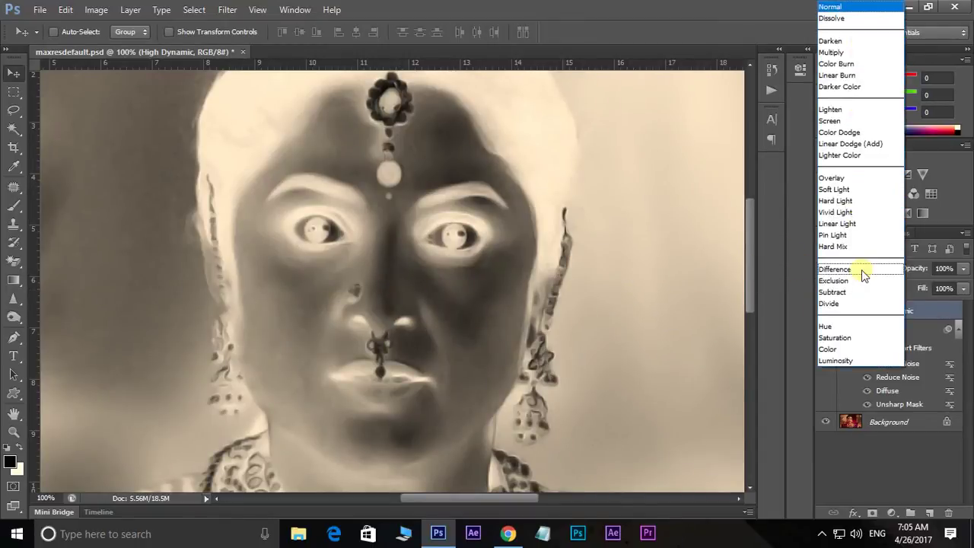
click(838, 178)
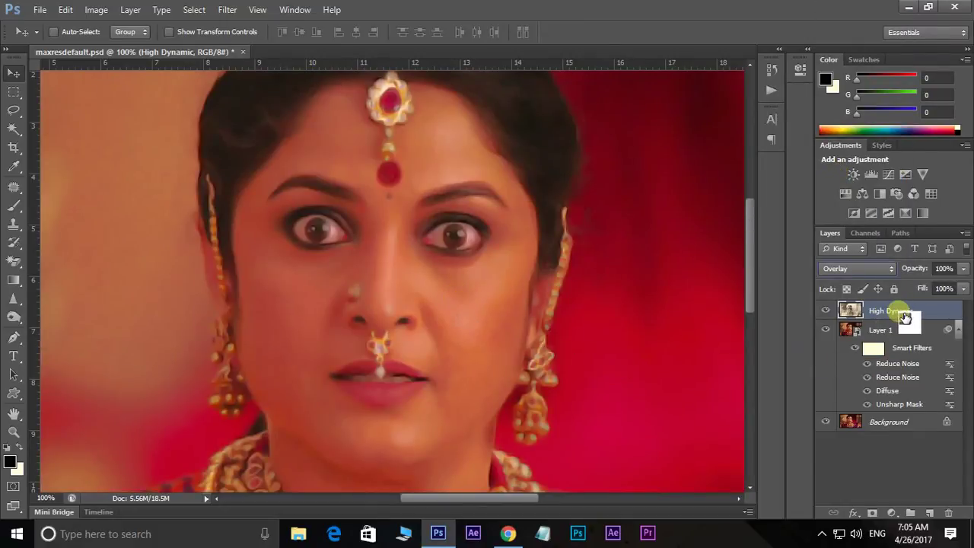
drag(905, 317, 897, 315)
right_click(886, 311)
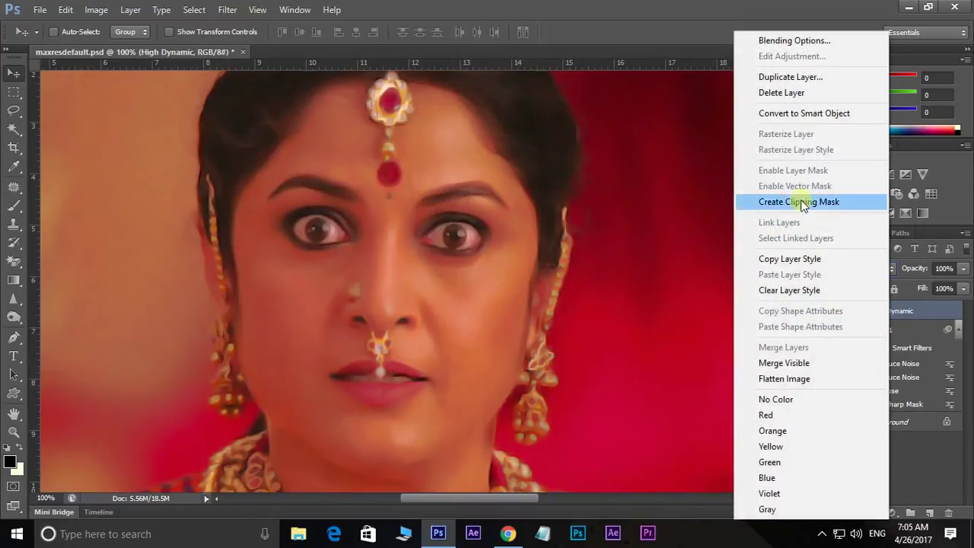
click(803, 116)
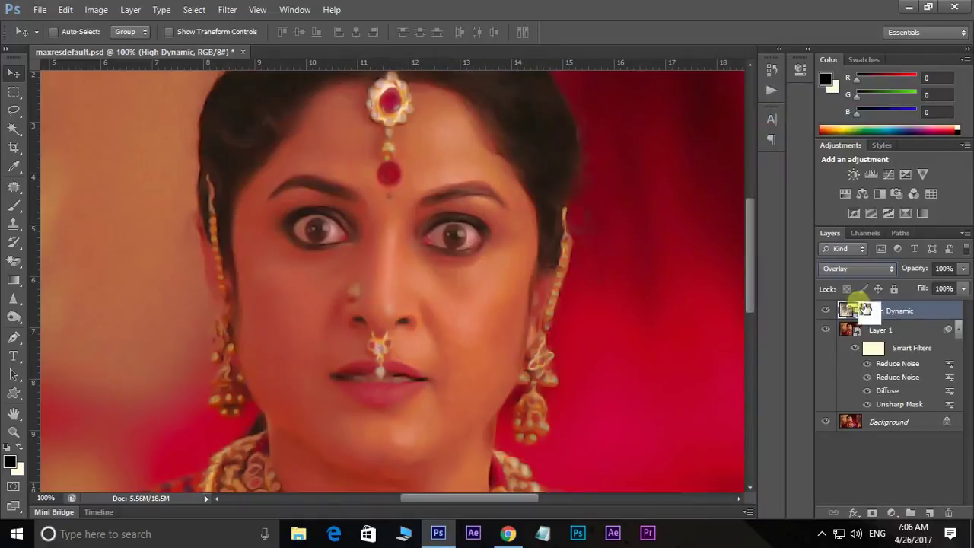
mouse_move(865, 310)
mouse_down()
mouse_move(895, 320)
mouse_move(336, 385)
mouse_up()
- Apply a 15-pixel Gaussian Blur to High Dynamic, then stamp a merged Layer 2 on top
click(227, 9)
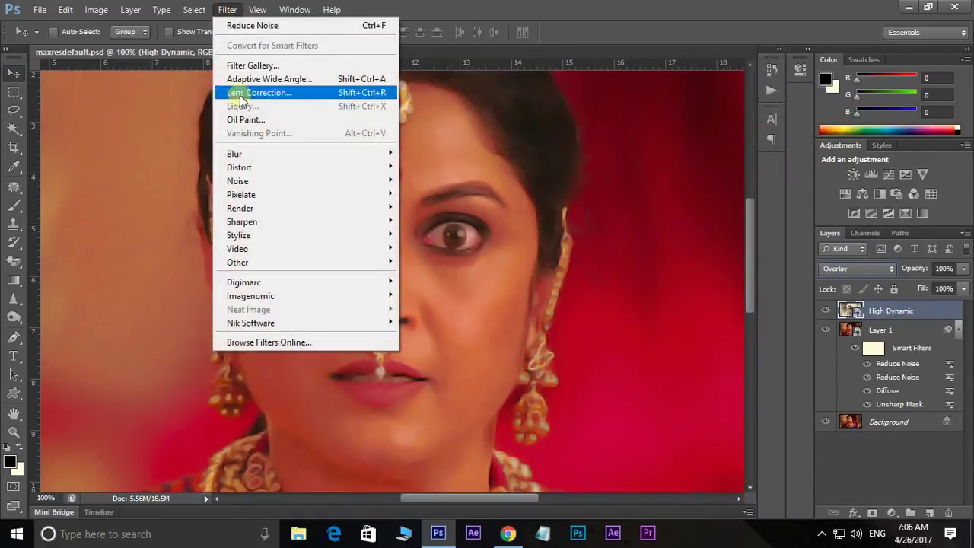
mouse_move(234, 154)
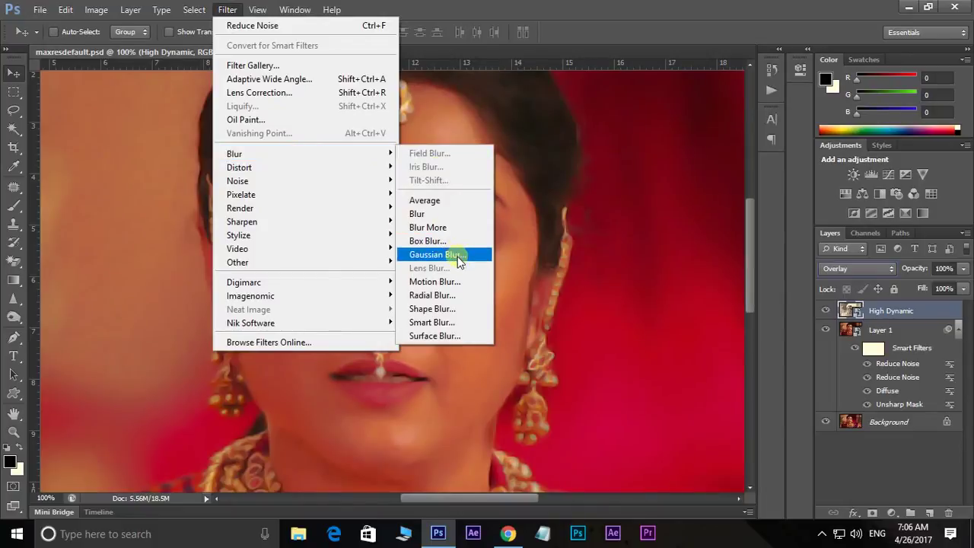
click(456, 254)
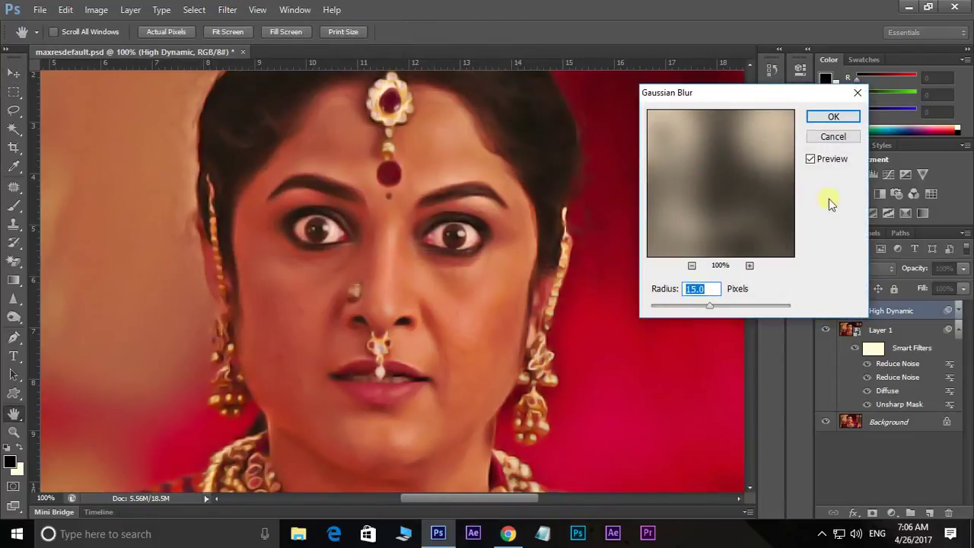
click(832, 116)
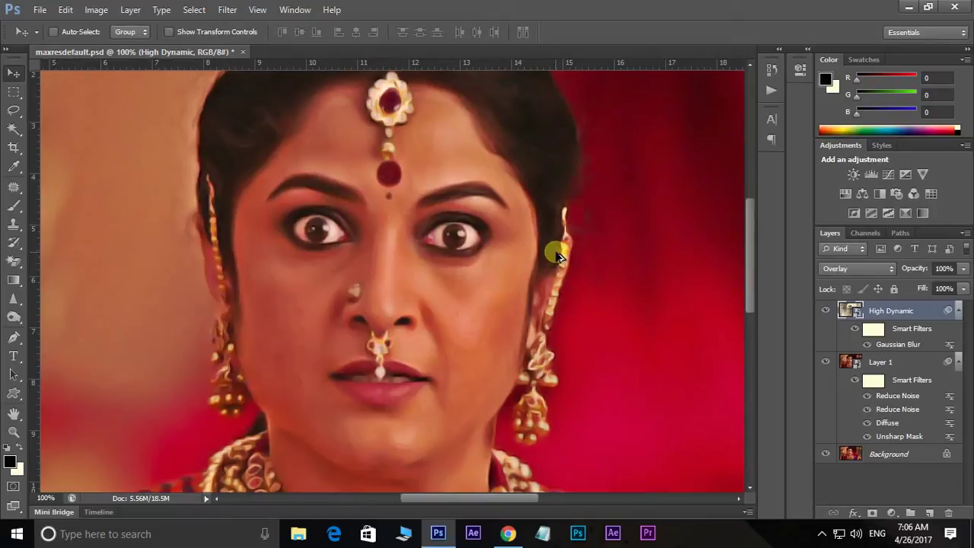
key(ctrl+shift+alt+e)
click(892, 312)
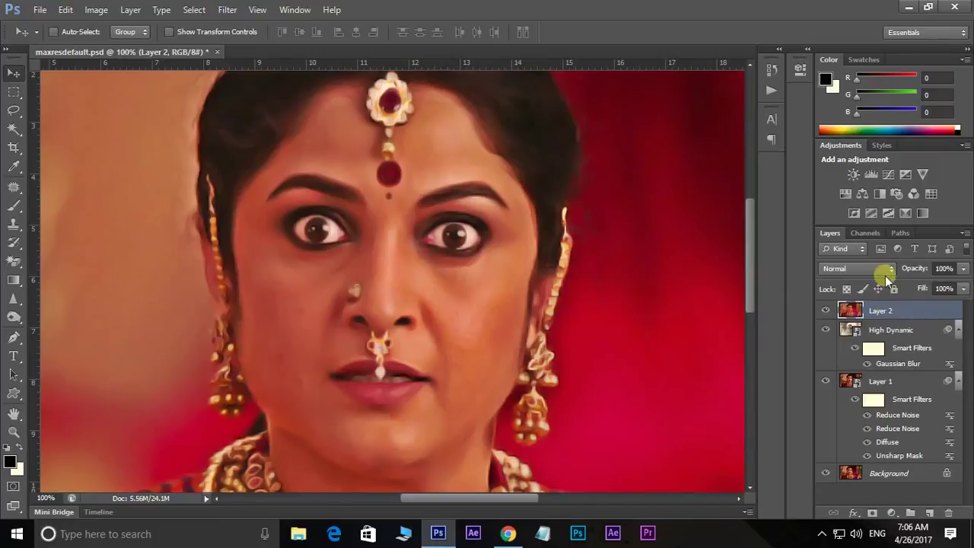
- Rename Layer 2 to 'Sharpness'
click(891, 312)
double_click(892, 312)
text(Sha)
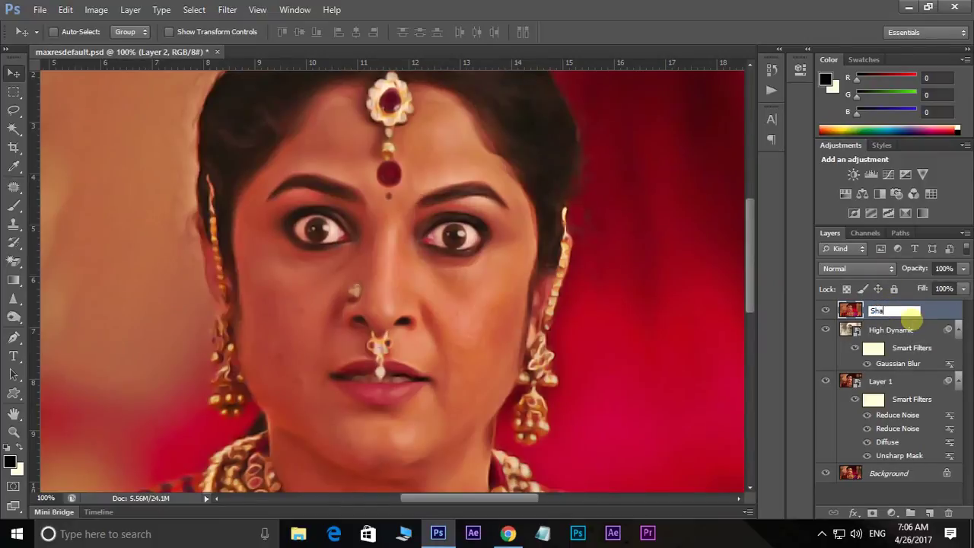
text(p)
key(BackSpace)
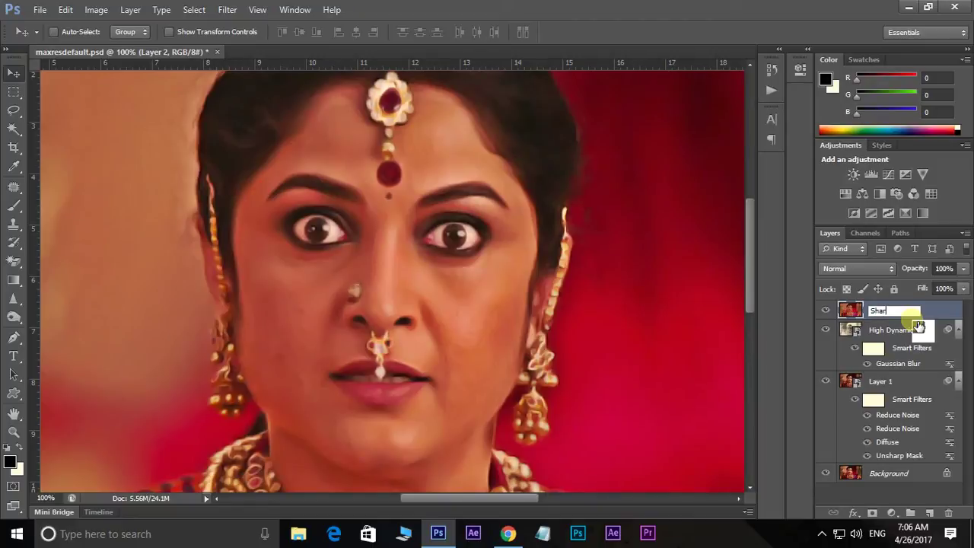
text(rpness)
key(Return)
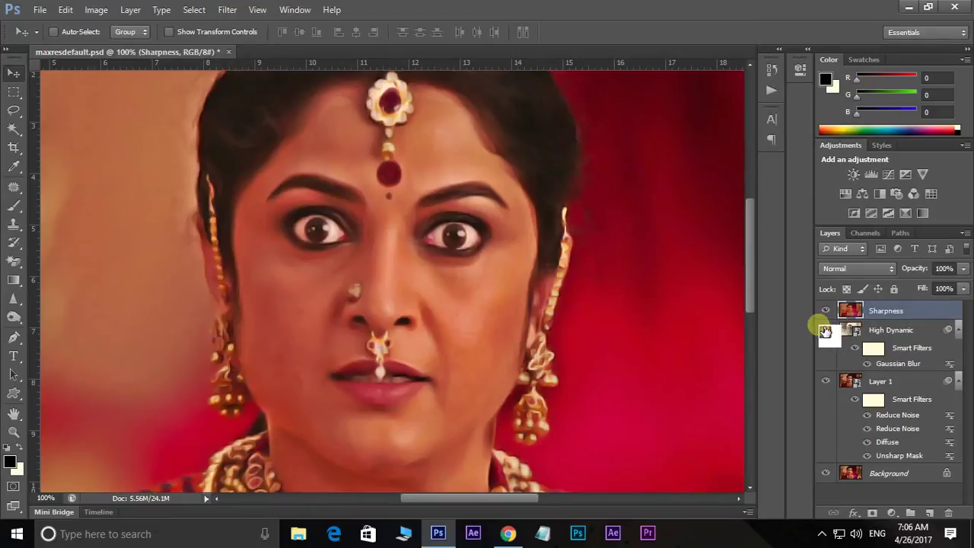
- Apply a 1-pixel High Pass in Linear Light, then stamp visible layers into a new layer
click(228, 10)
mouse_move(238, 262)
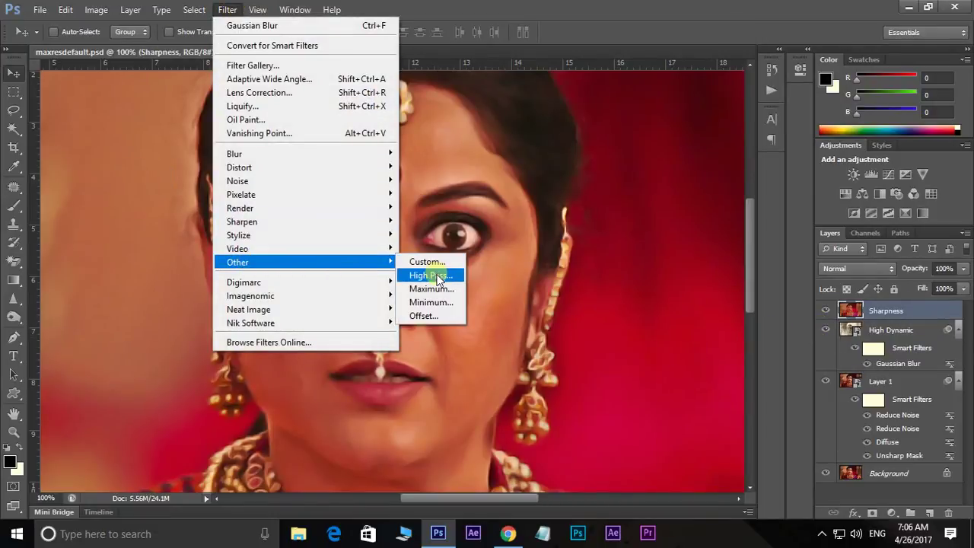
click(435, 275)
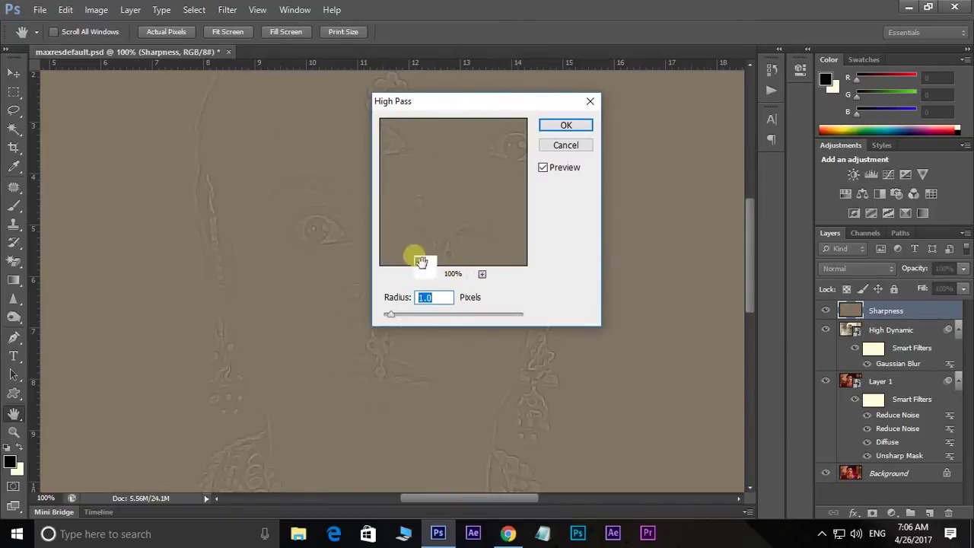
click(554, 126)
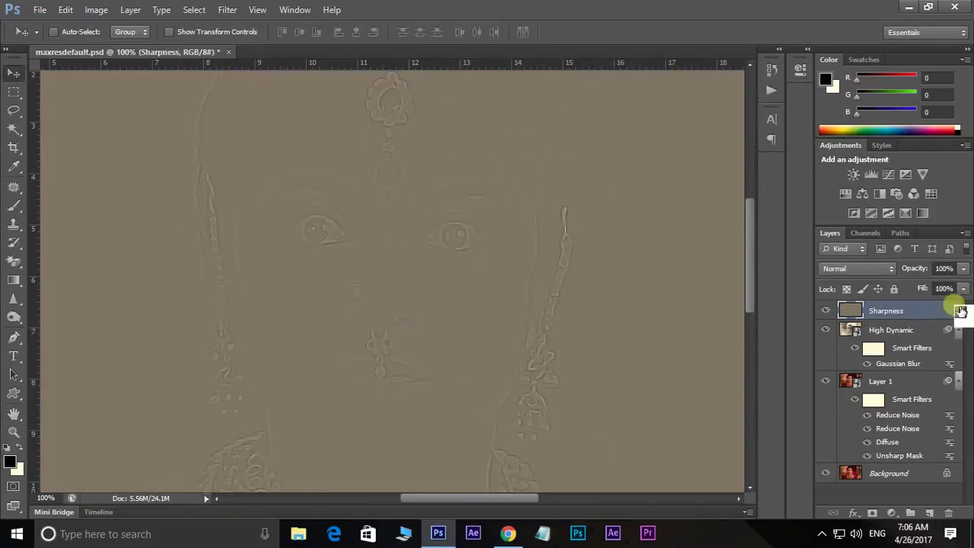
click(847, 269)
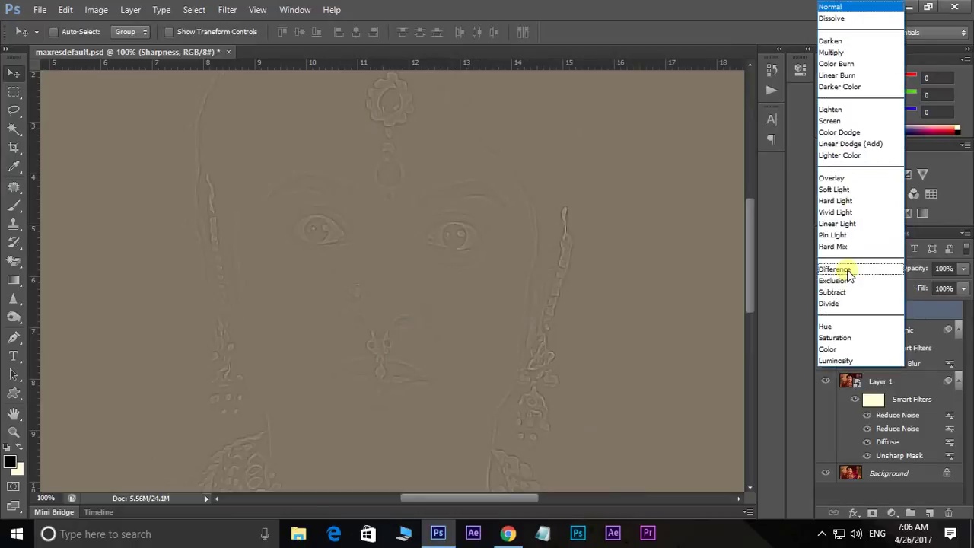
click(842, 222)
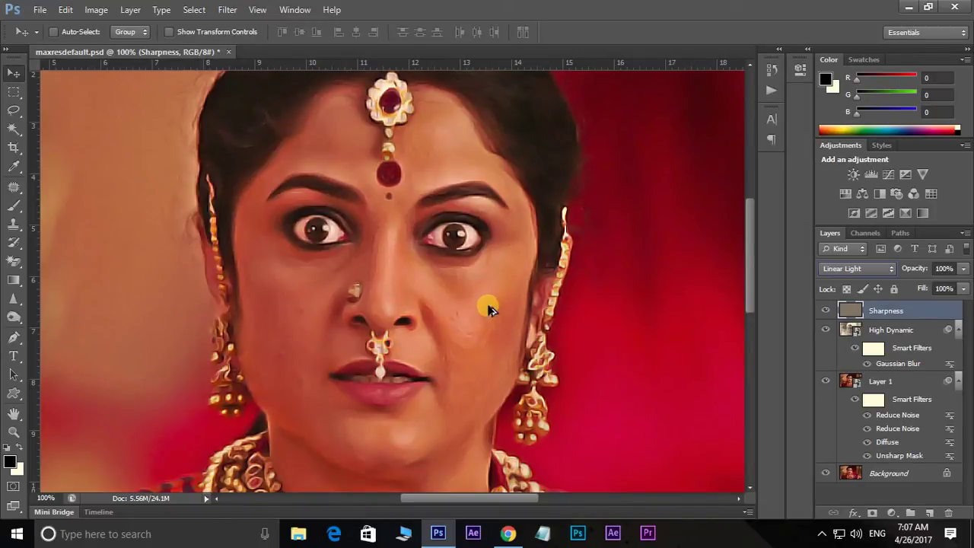
key(ctrl+alt+shift+e)
drag(883, 312, 894, 324)
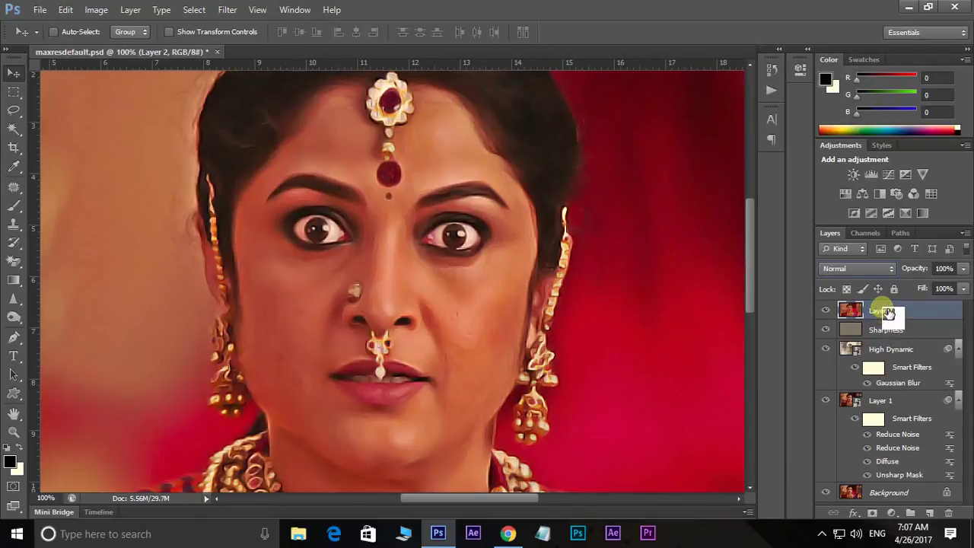
- Rename the merged Layer 2 to 'Hue/saturation'
drag(893, 325, 884, 314)
double_click(882, 311)
text(Hue/saturation)
click(956, 312)
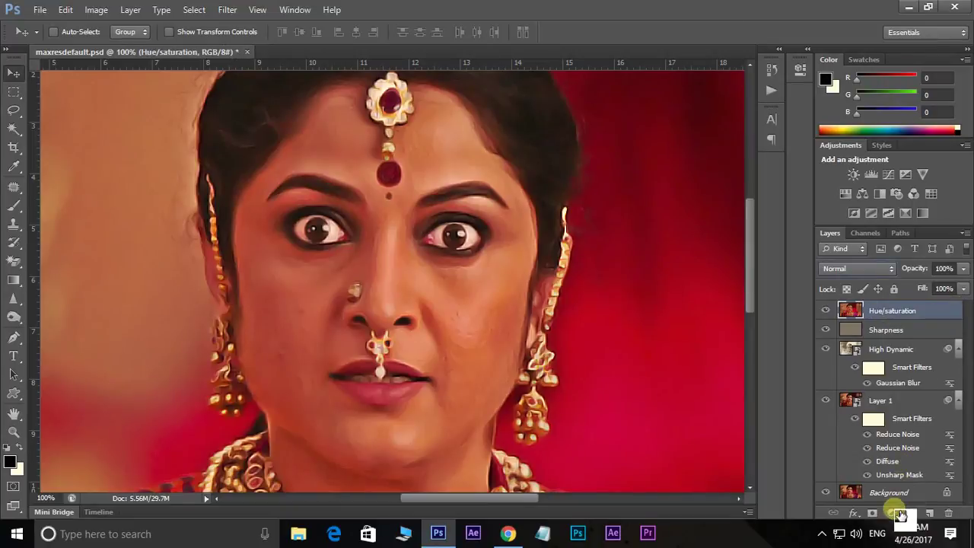
- Add a Hue/Saturation adjustment layer at -20 saturation, blended in Soft Light
click(893, 515)
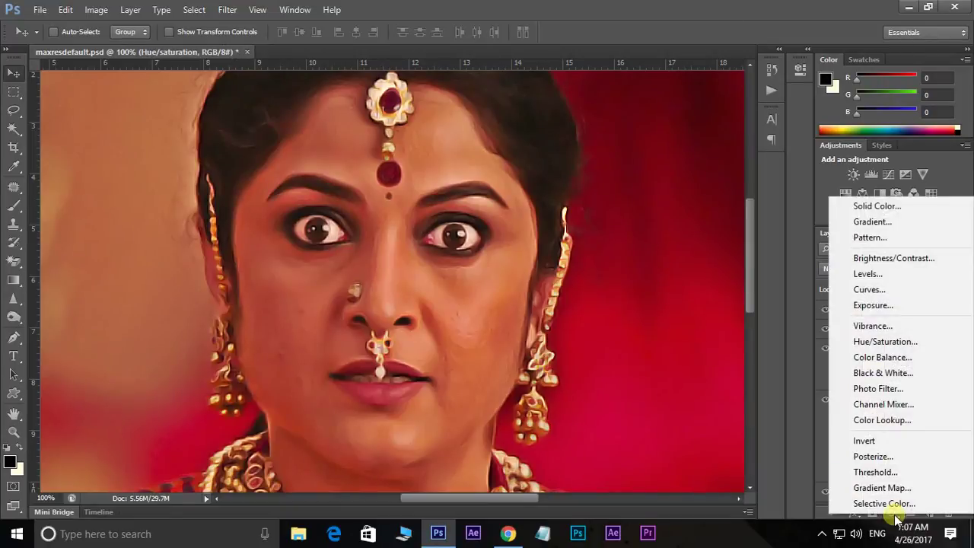
click(883, 342)
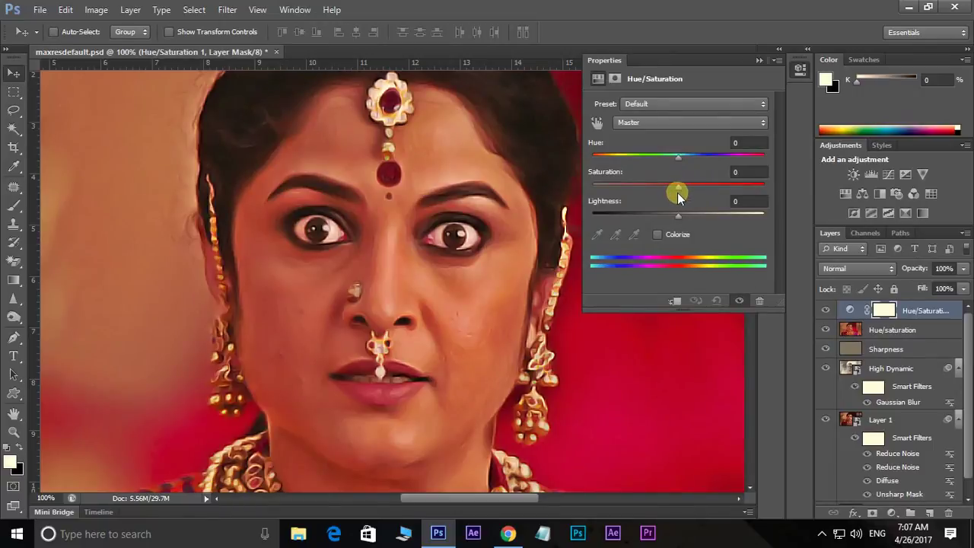
drag(677, 185, 668, 190)
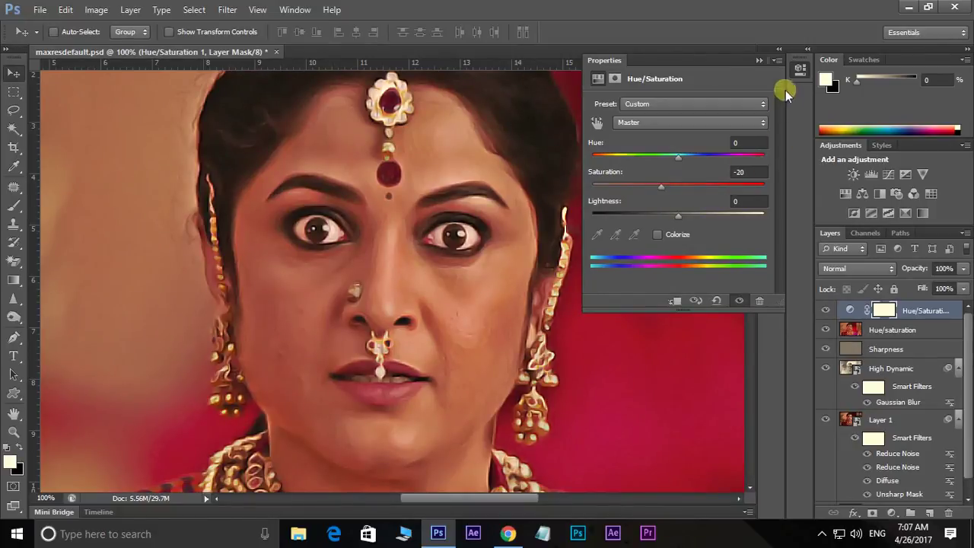
click(756, 59)
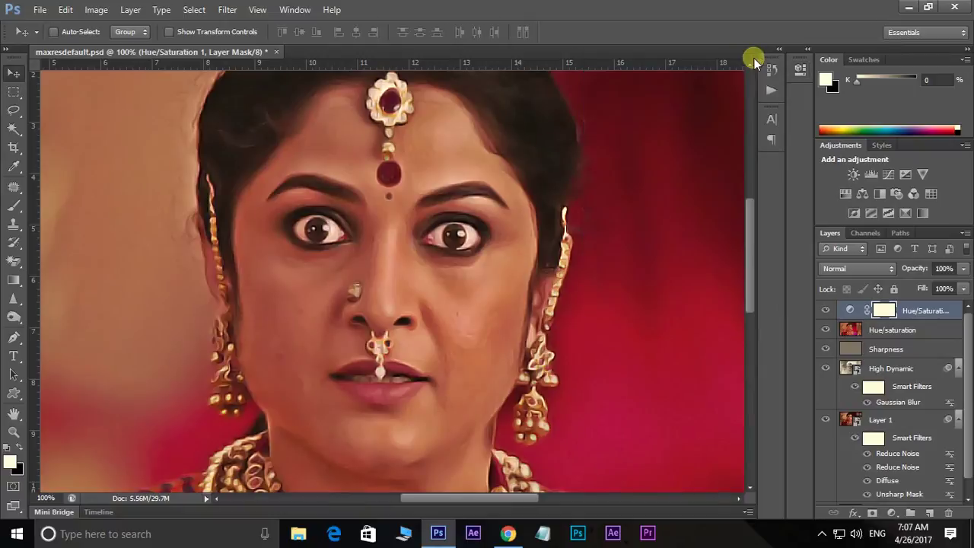
click(860, 272)
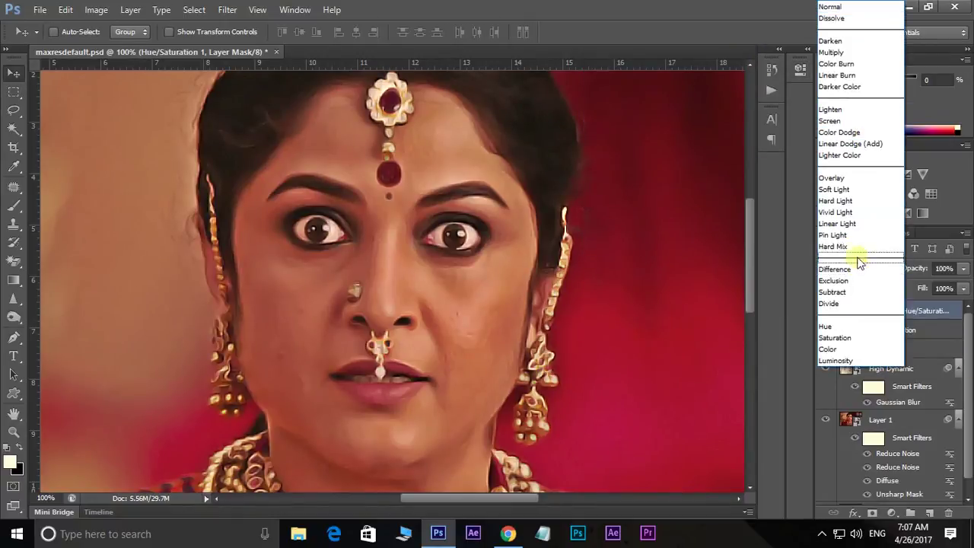
click(833, 189)
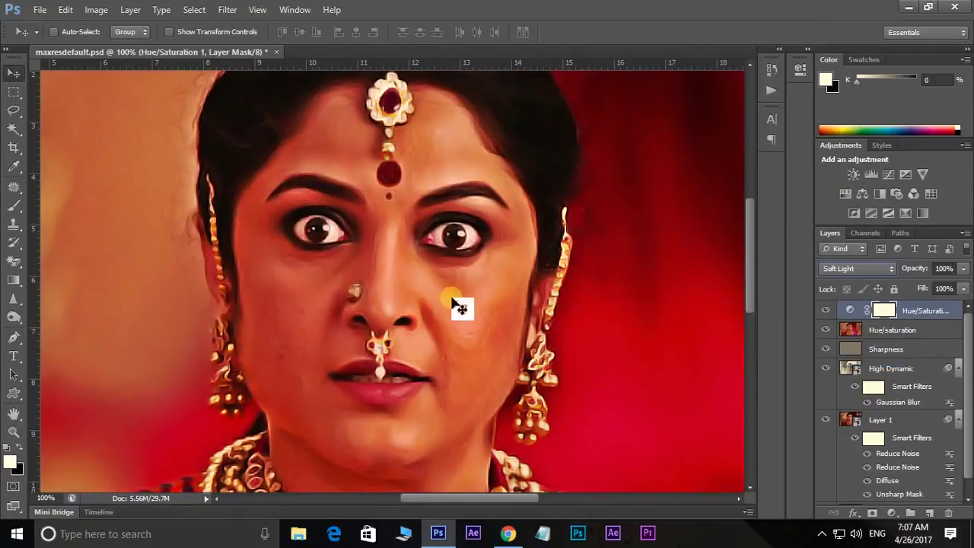
- Recentre the portrait and select all effect layers from Hue/Saturation 1 down to Layer 1
key(ctrl+minus)
key(ctrl+minus)
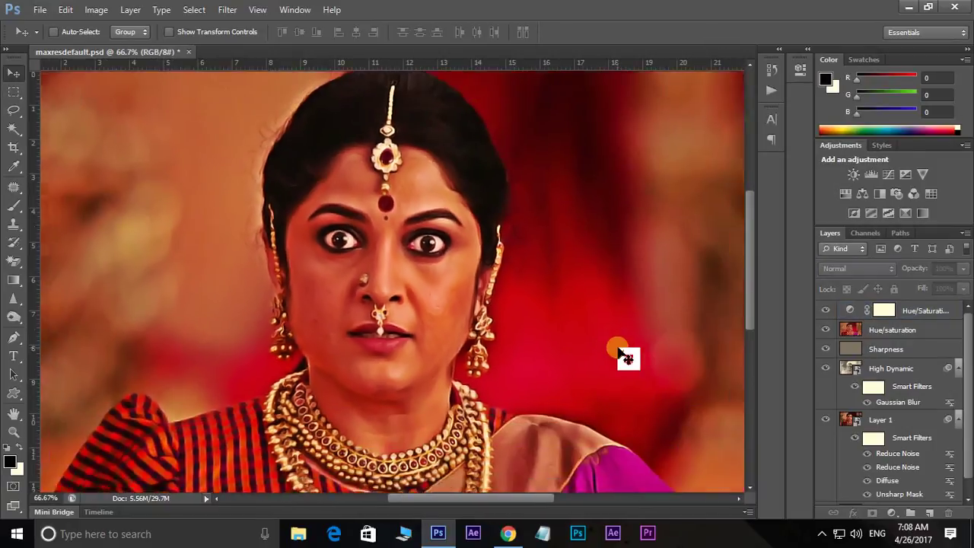
key(ctrl+plus)
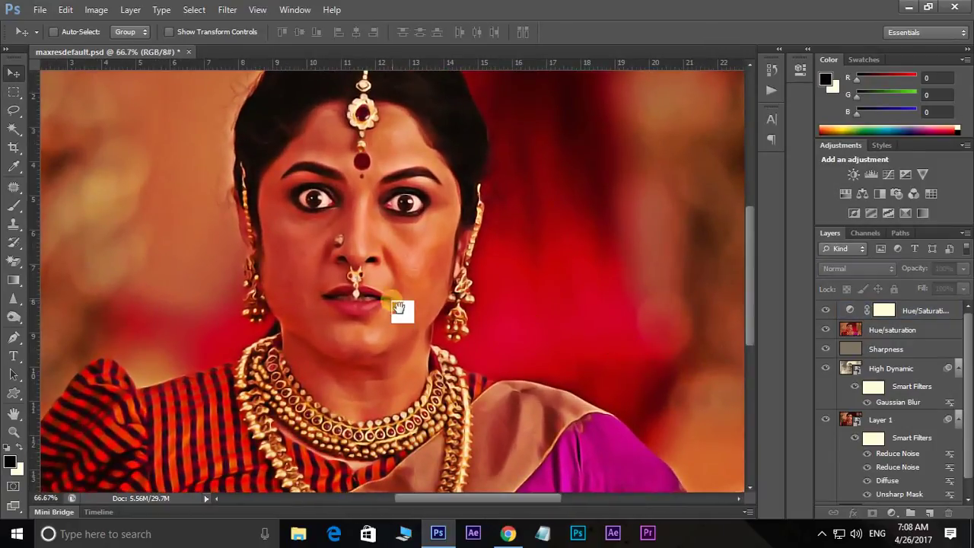
drag(378, 291, 387, 311)
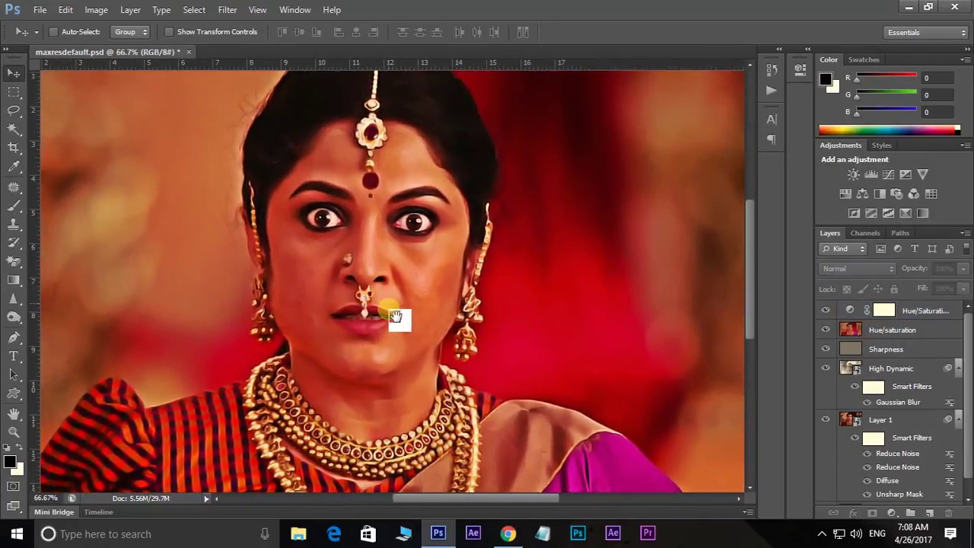
click(930, 312)
scroll(929, 316, down, 1)
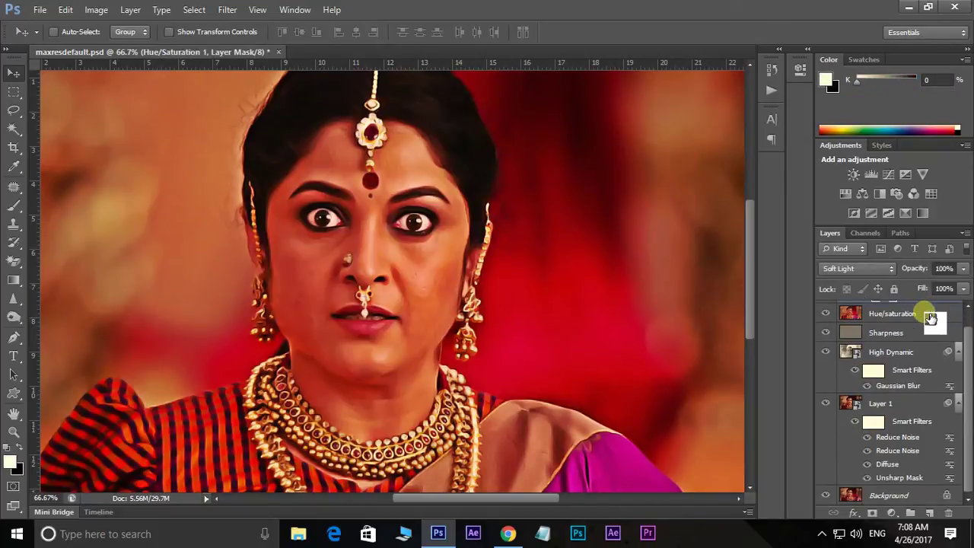
mouse_move(929, 316)
mouse_down()
mouse_move(888, 409)
mouse_move(895, 371)
mouse_up()
key(ctrl+g)
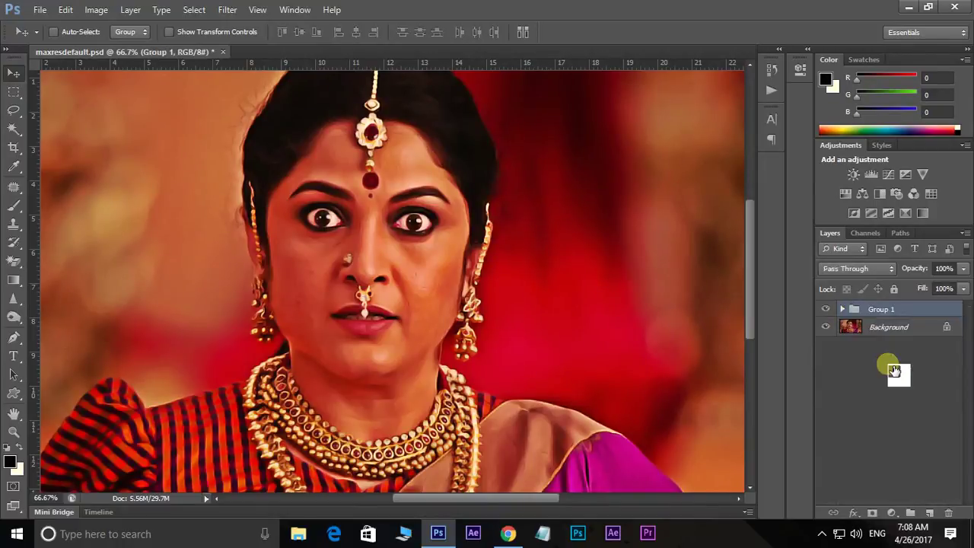
key(ctrl+plus)
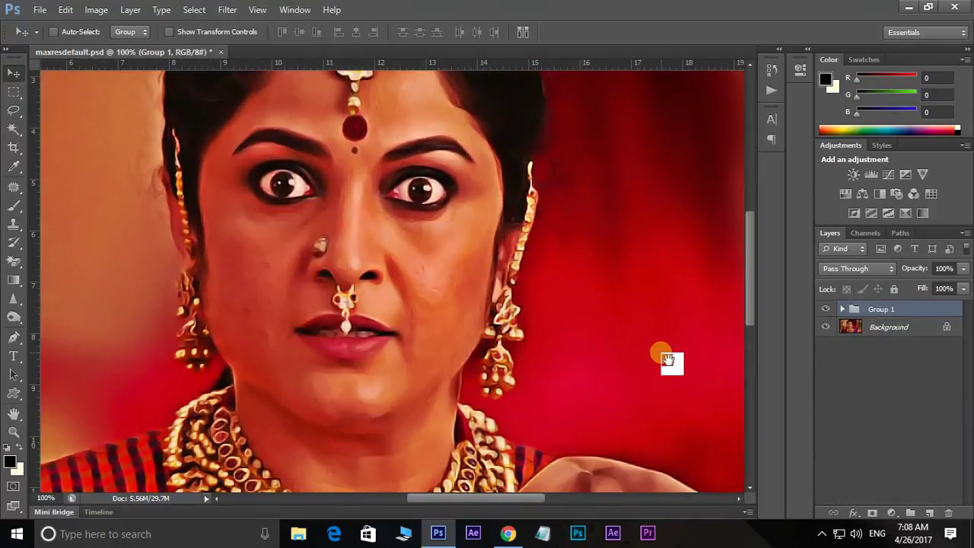
drag(562, 328, 567, 391)
click(826, 309)
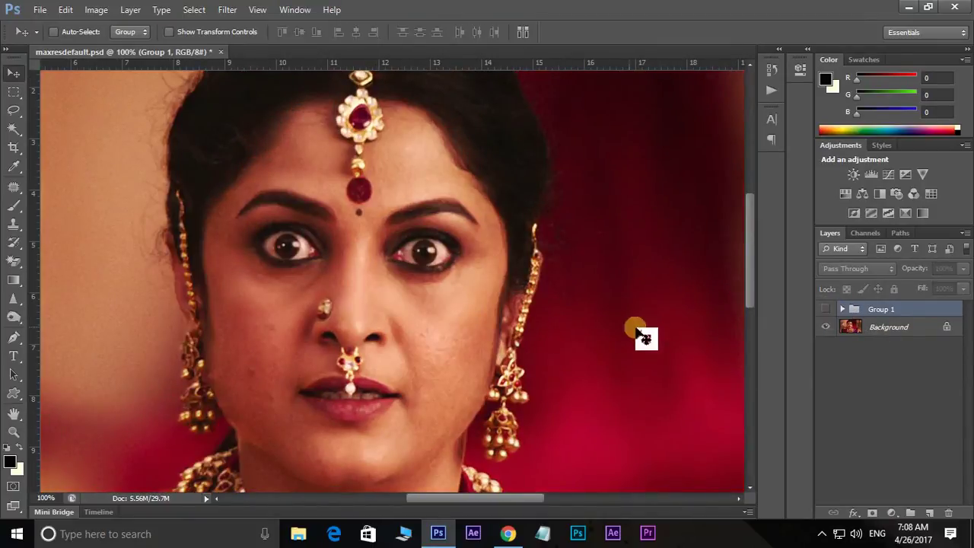
click(825, 309)
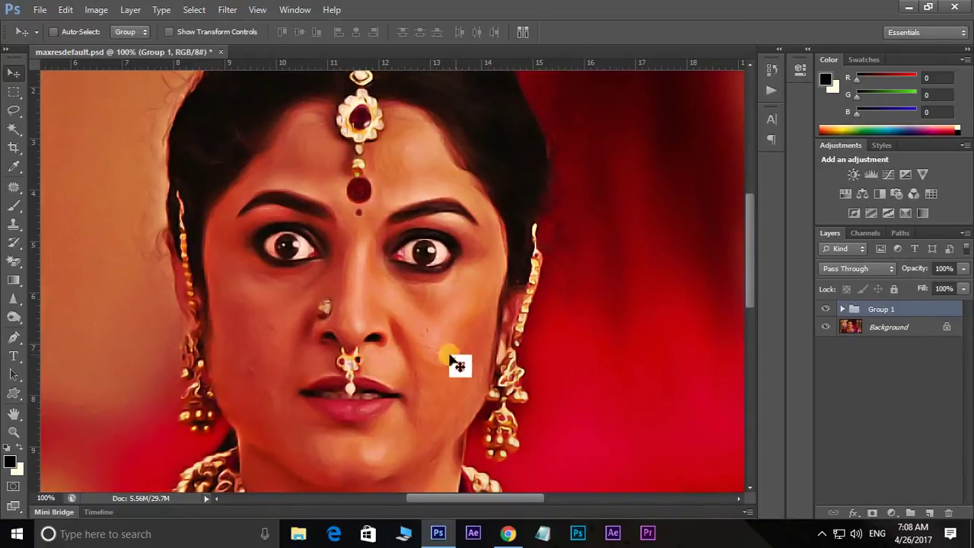
- Set Group 1 to 86% opacity, then compare it against the original face and necklace
click(963, 288)
mouse_move(962, 289)
mouse_down()
mouse_move(942, 288)
mouse_move(951, 286)
mouse_up()
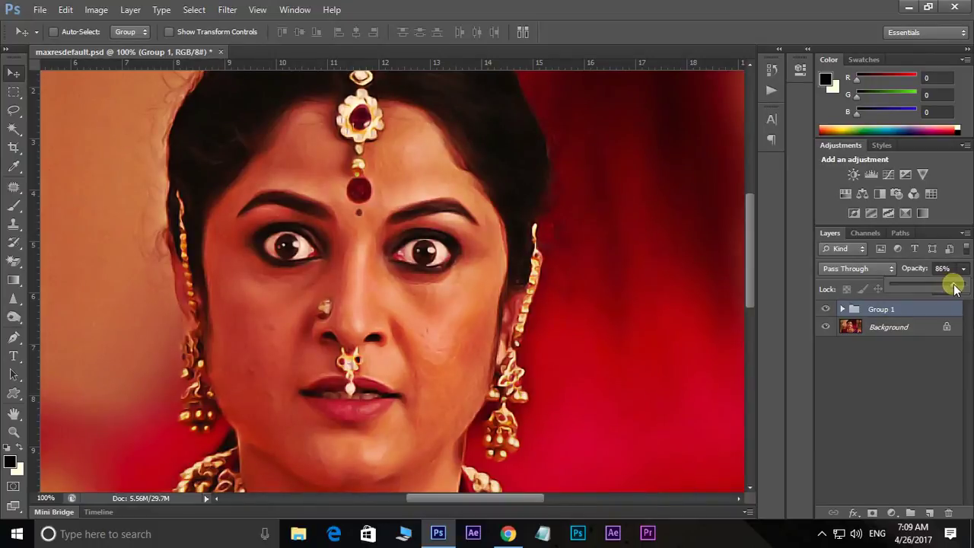
drag(445, 343, 499, 316)
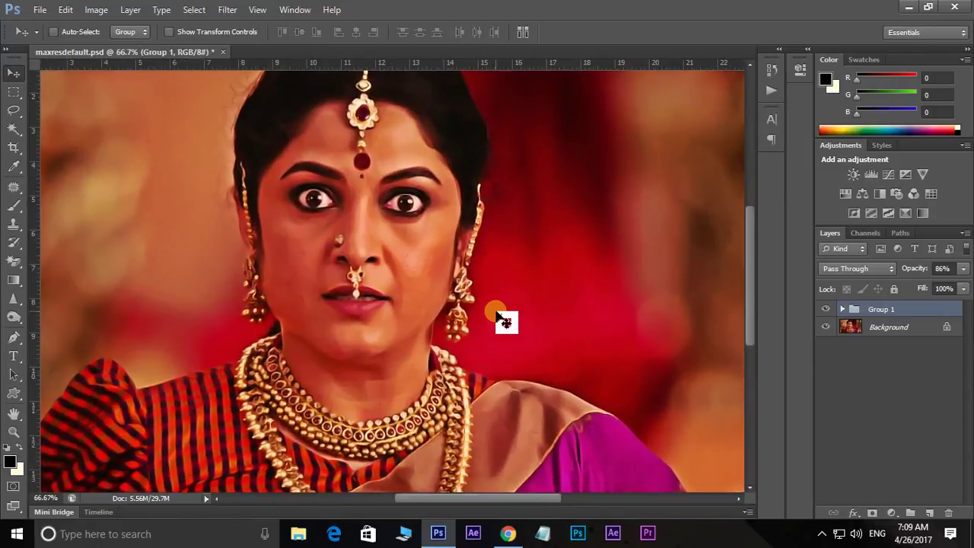
drag(496, 315, 498, 318)
drag(426, 267, 471, 334)
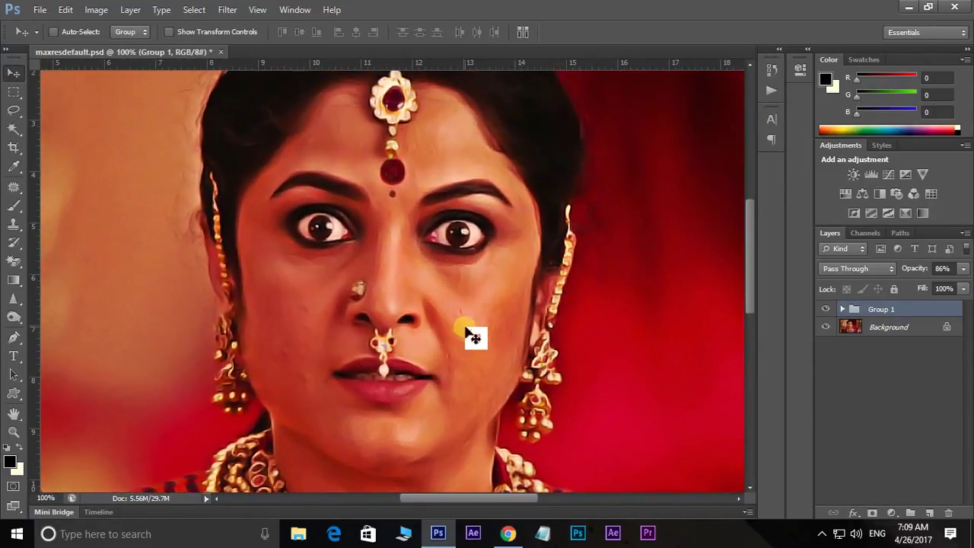
scroll(477, 282, down, 2)
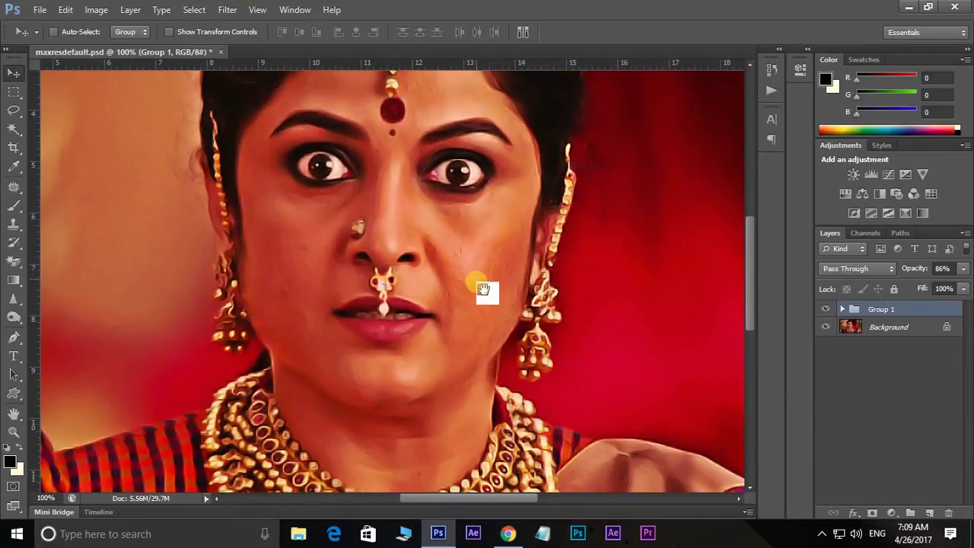
mouse_move(474, 282)
mouse_down()
mouse_move(598, 139)
mouse_move(489, 175)
mouse_move(468, 518)
mouse_move(478, 413)
mouse_up()
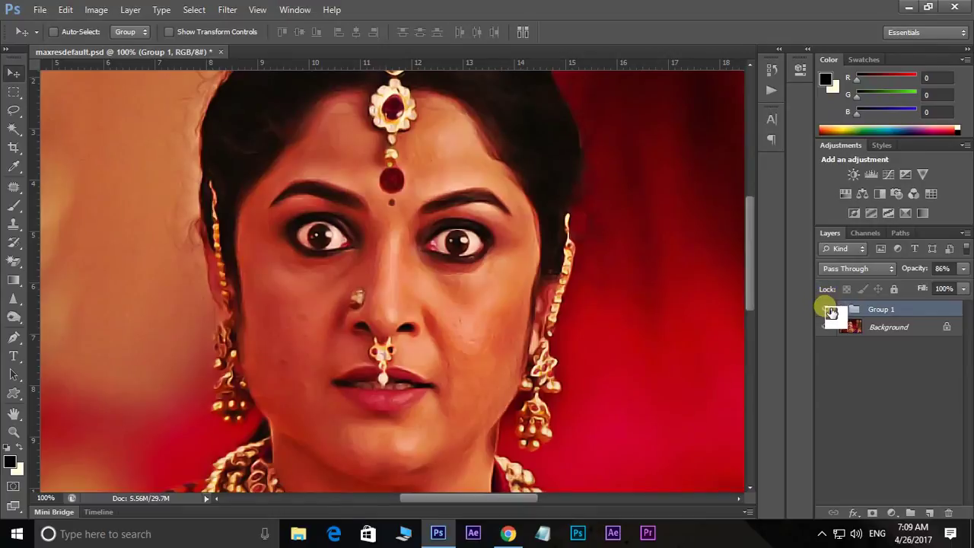
click(832, 313)
click(832, 313)
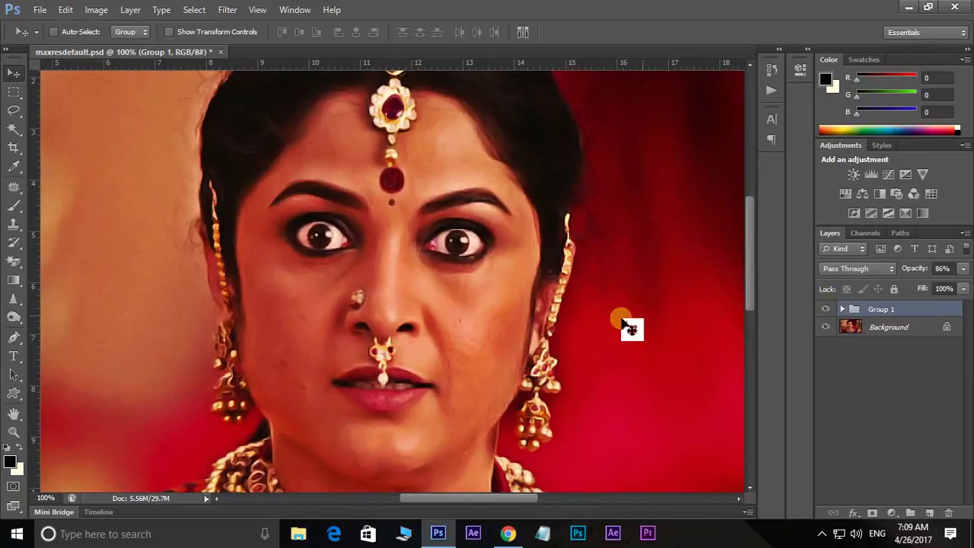